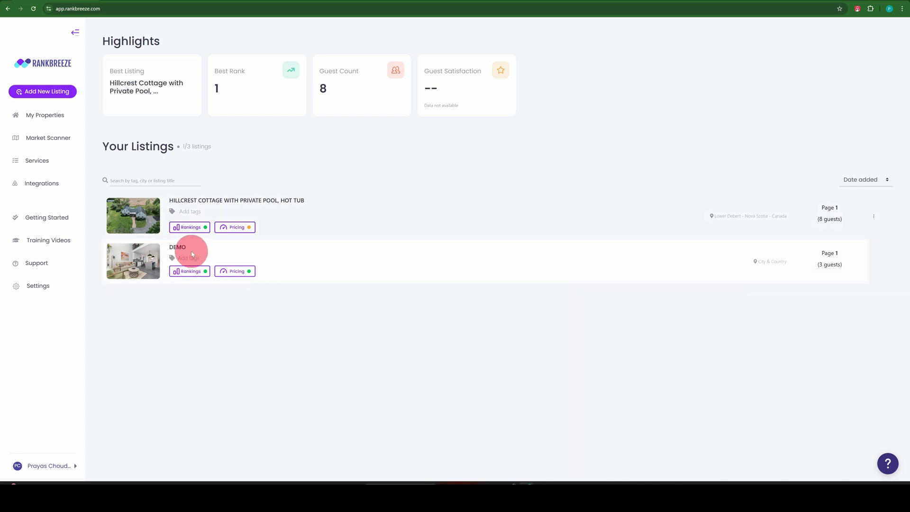
Step: Open the DEMO listing's rankings and expand example titles for Renovated and View
{"action": "left_click", "coordinate": [186, 274]}
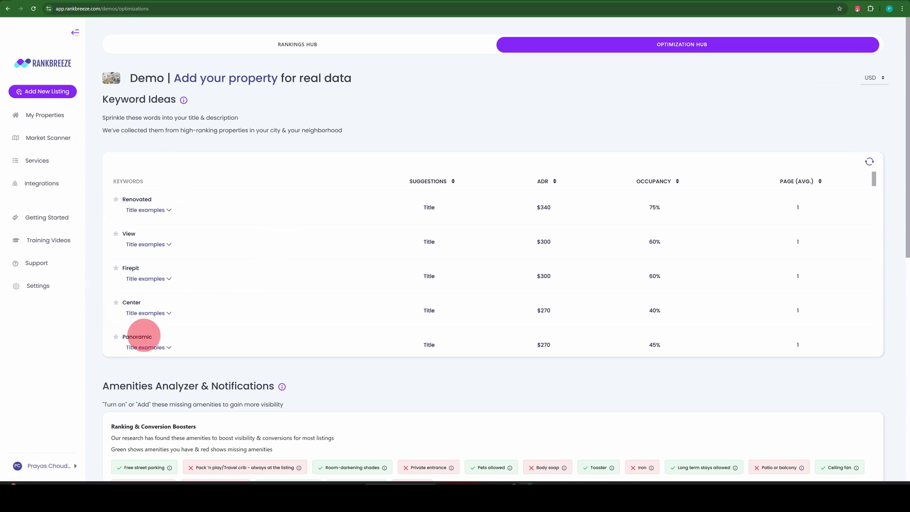
{"action": "left_click", "coordinate": [169, 210]}
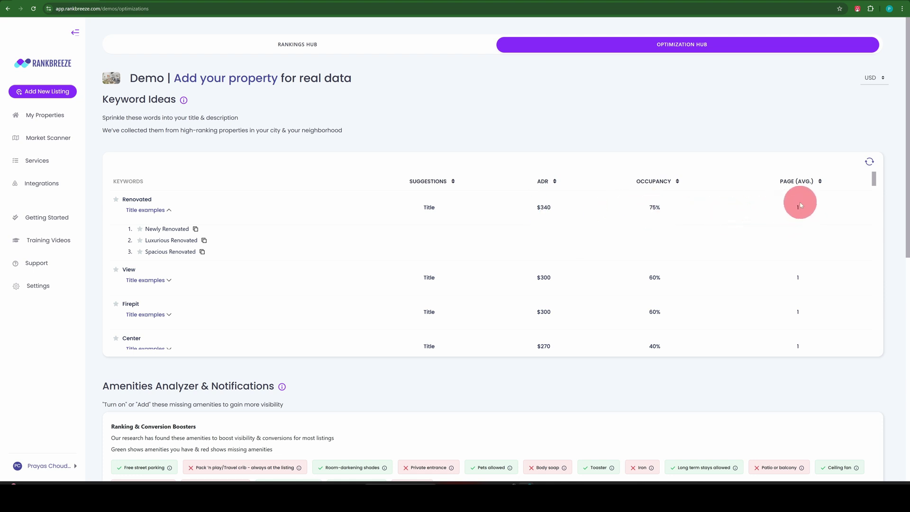
{"action": "left_click", "coordinate": [170, 281]}
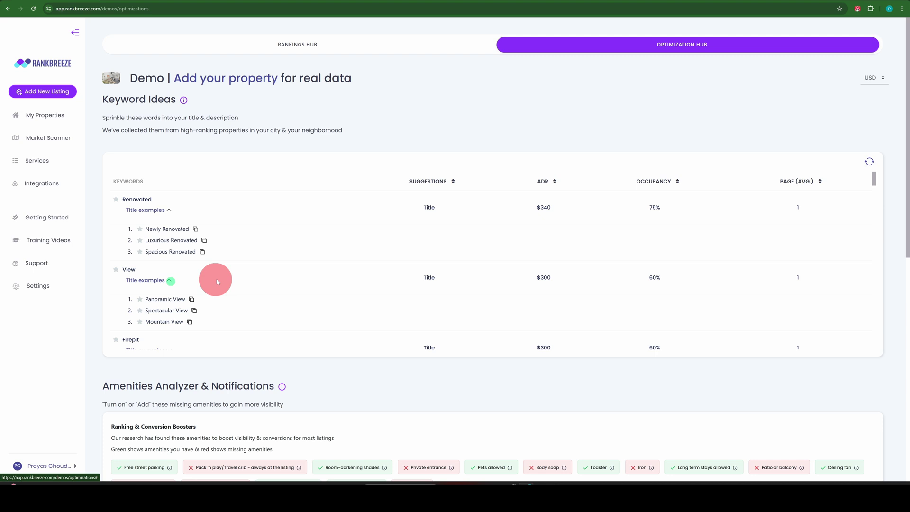
Step: Expand example titles for Firepit and Center, and example descriptions for Good fit
{"action": "scroll", "coordinate": [221, 278], "scroll_direction": "down", "scroll_amount": 2}
{"action": "scroll", "coordinate": [180, 263], "scroll_direction": "down", "scroll_amount": 1}
{"action": "left_click", "coordinate": [170, 247]}
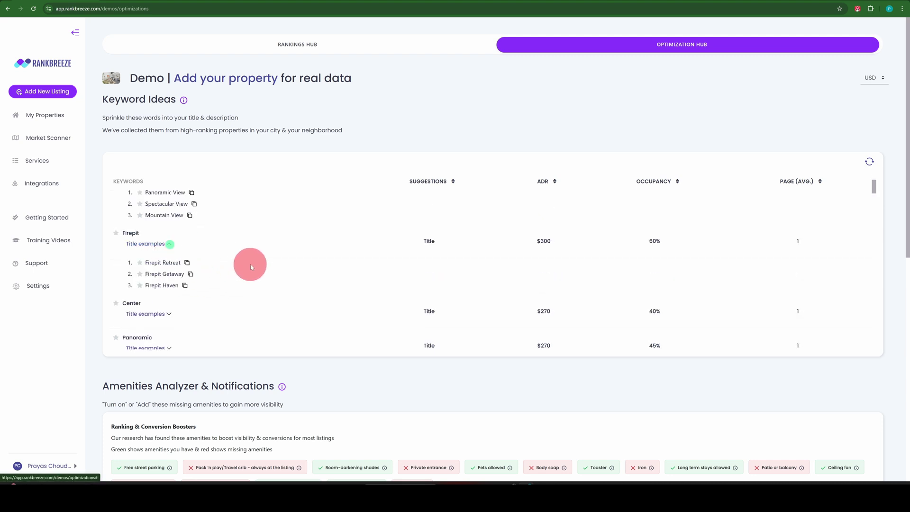
{"action": "scroll", "coordinate": [250, 264], "scroll_direction": "down", "scroll_amount": 2}
{"action": "left_click", "coordinate": [169, 244]}
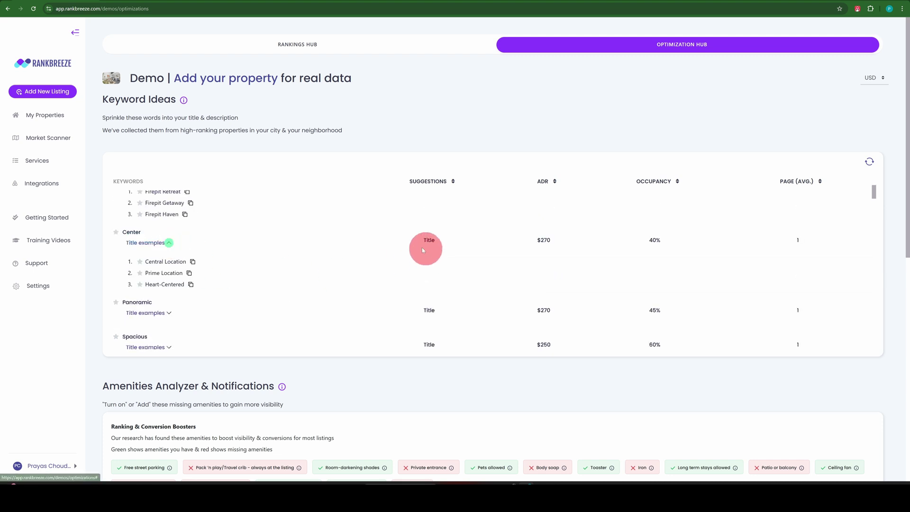
{"action": "scroll", "coordinate": [414, 253], "scroll_direction": "down", "scroll_amount": 2}
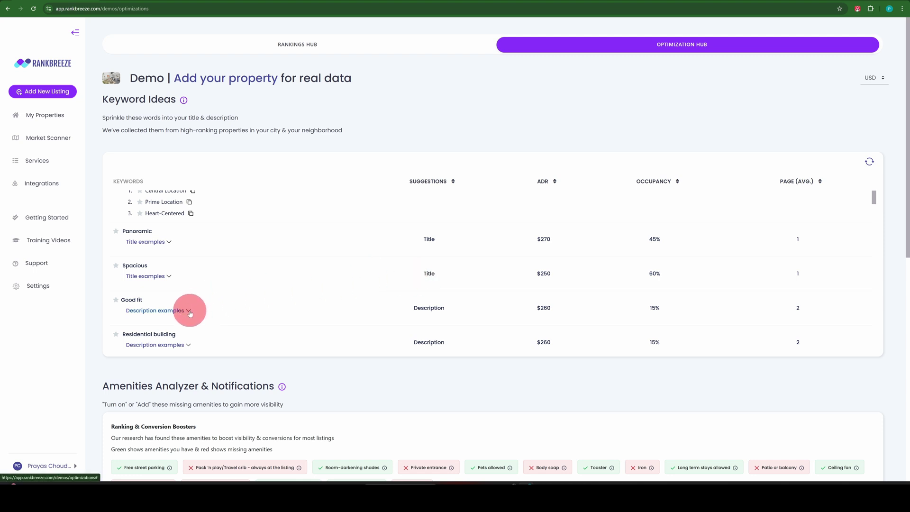
{"action": "scroll", "coordinate": [280, 309], "scroll_direction": "down", "scroll_amount": 2}
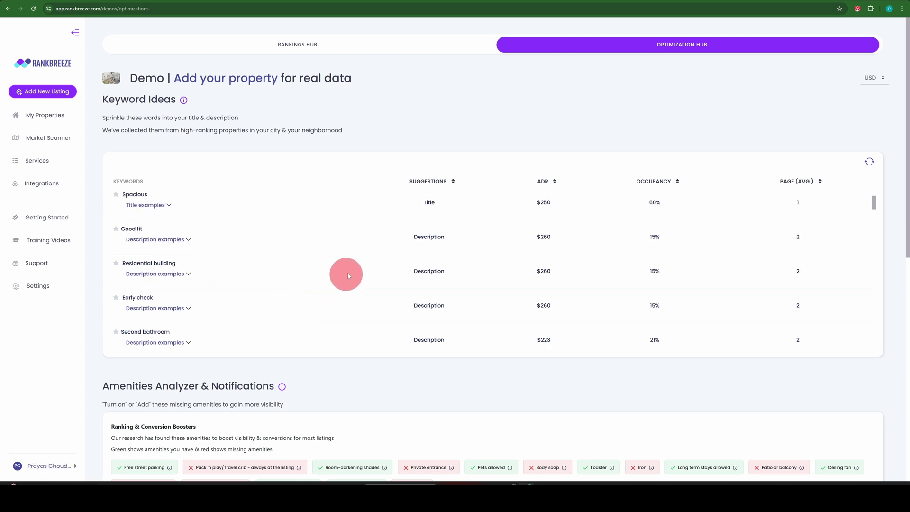
{"action": "left_click", "coordinate": [186, 240]}
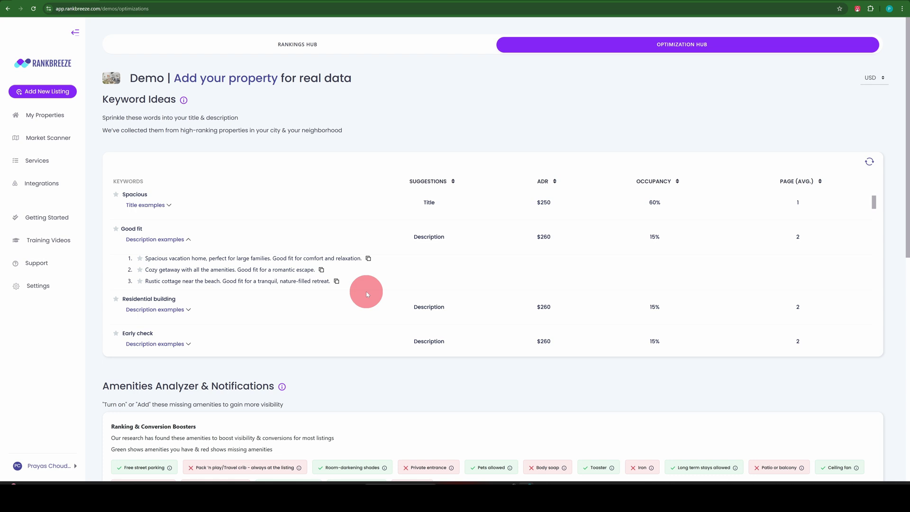
Step: Scroll down to the Amenities Analyzer, where Private entrance is flagged as a missing booster
{"action": "scroll", "coordinate": [332, 304], "scroll_direction": "down", "scroll_amount": 3}
{"action": "scroll", "coordinate": [351, 327], "scroll_direction": "down", "scroll_amount": 3}
{"action": "scroll", "coordinate": [402, 371], "scroll_direction": "down", "scroll_amount": 2}
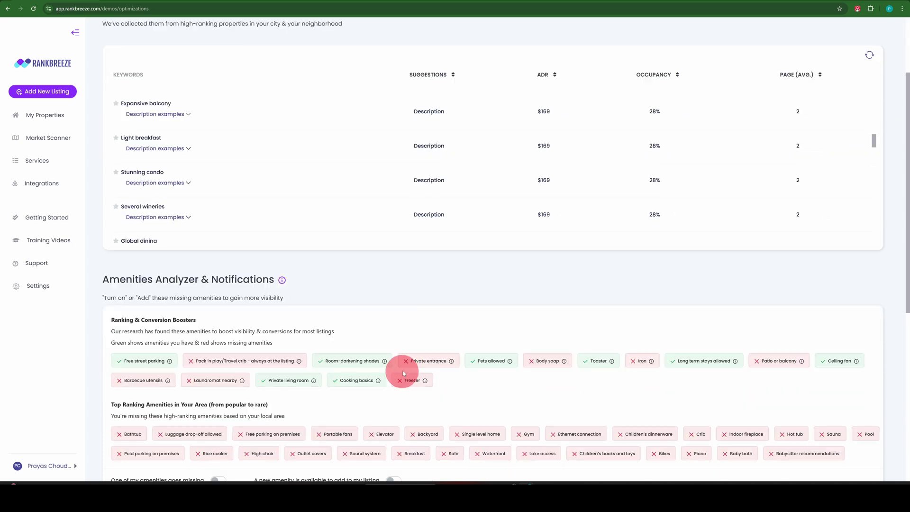
{"action": "scroll", "coordinate": [327, 289], "scroll_direction": "down", "scroll_amount": 2}
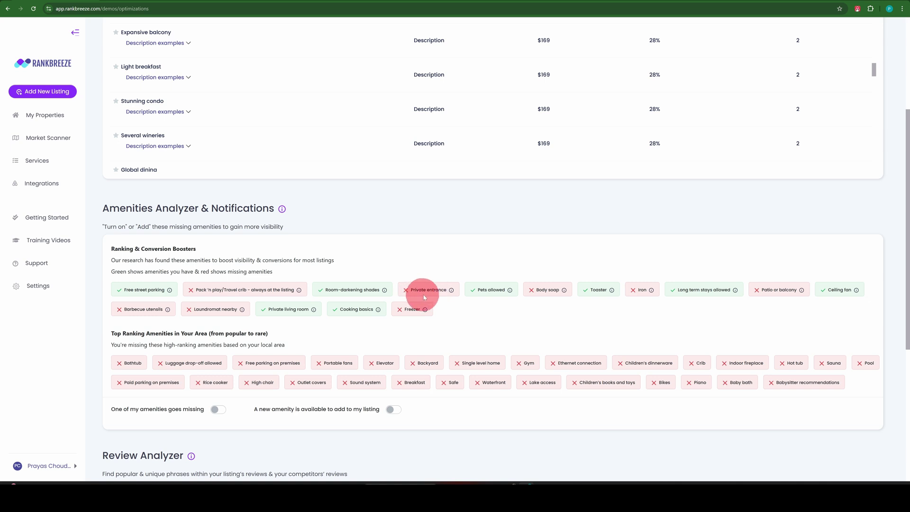
Step: Zoom Private entrance's listing-views chart to 0–3000 views, then show its Airbnb Occupancy comparison
{"action": "left_click", "coordinate": [451, 291]}
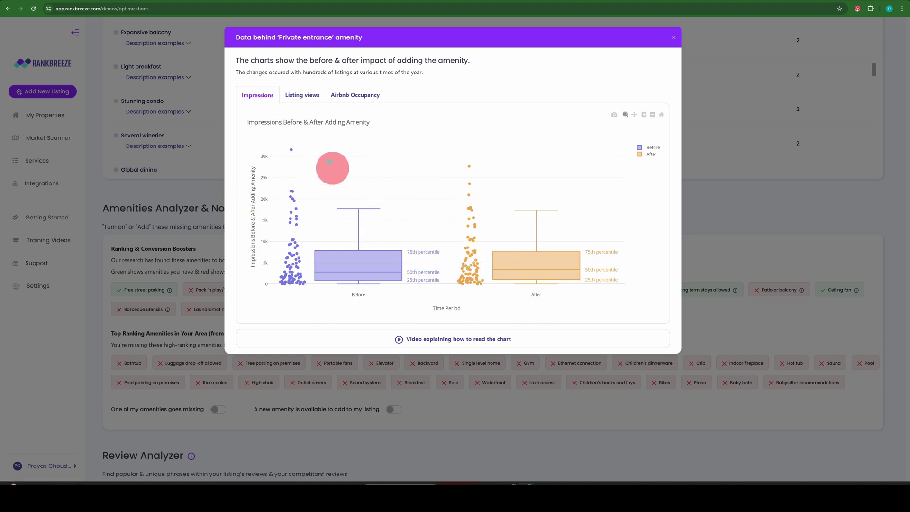
{"action": "left_click", "coordinate": [309, 95]}
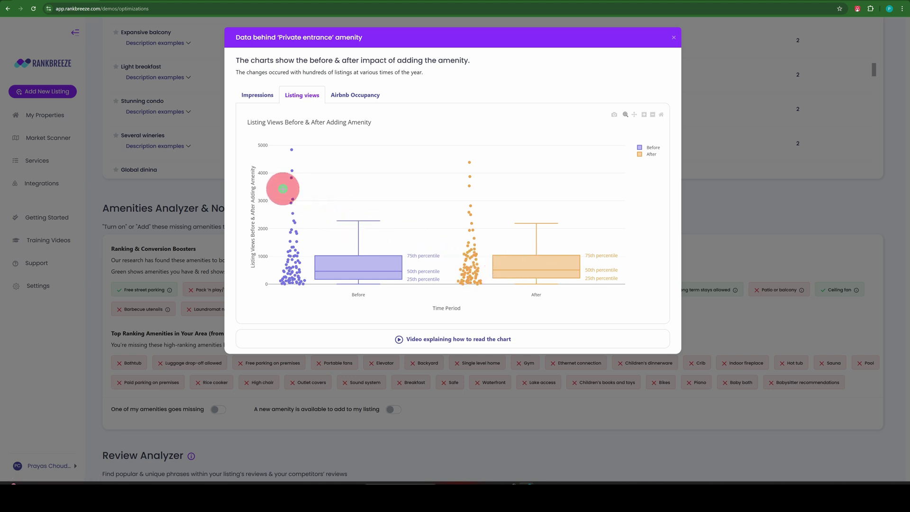
{"action": "left_click_drag", "start_coordinate": [283, 189], "coordinate": [621, 289]}
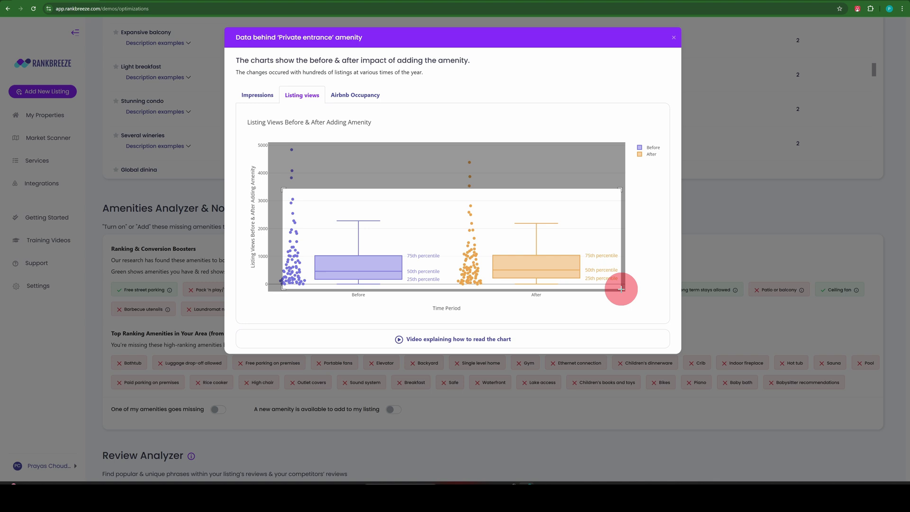
{"action": "left_click_drag", "start_coordinate": [621, 290], "coordinate": [621, 289]}
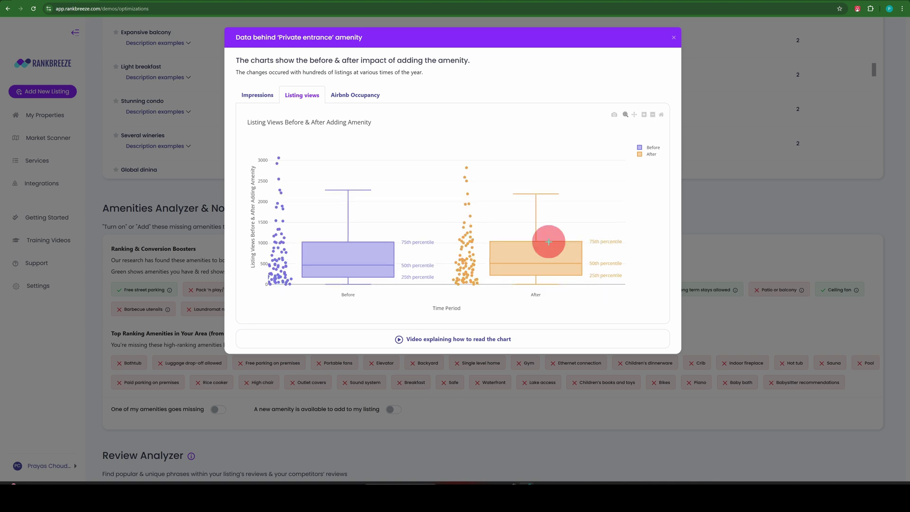
{"action": "mouse_move", "coordinate": [483, 242]}
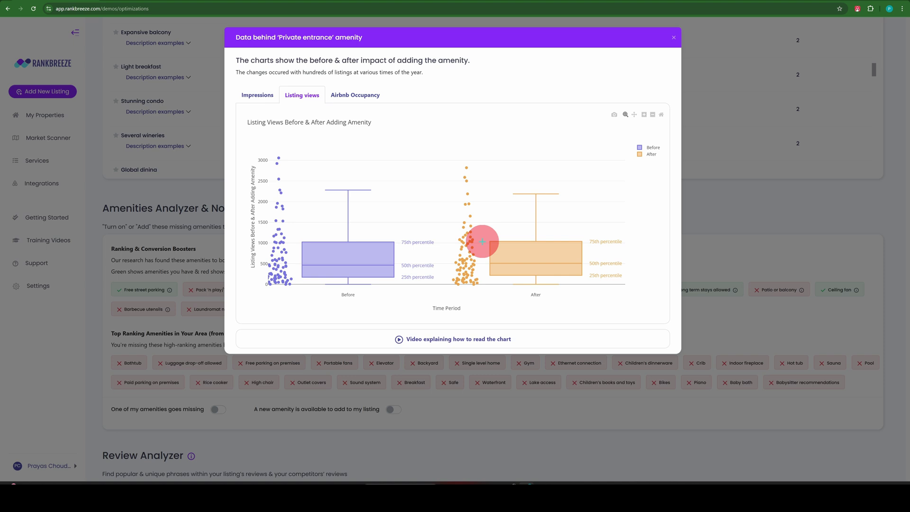
{"action": "left_click", "coordinate": [351, 96]}
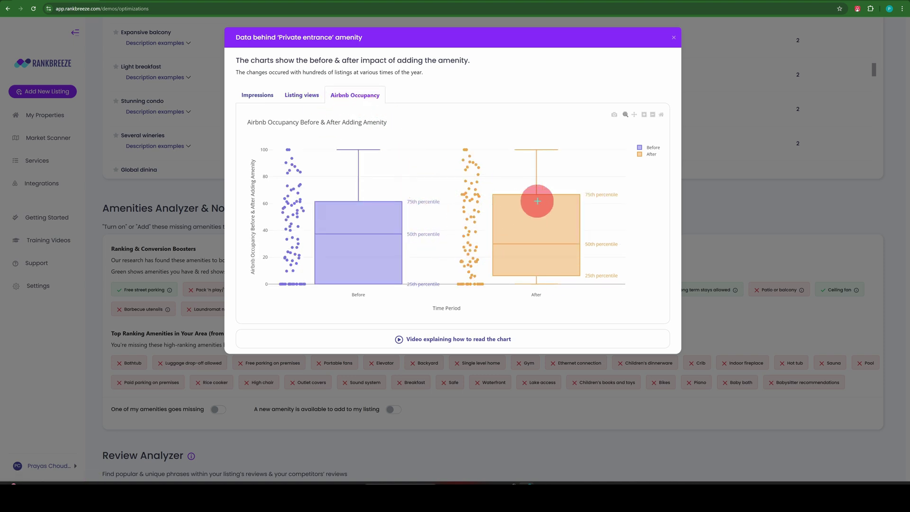
Step: Close the Private entrance charts and scroll down to the Review Analyzer snippets
{"action": "left_click", "coordinate": [674, 38]}
{"action": "scroll", "coordinate": [471, 243], "scroll_direction": "down", "scroll_amount": 3}
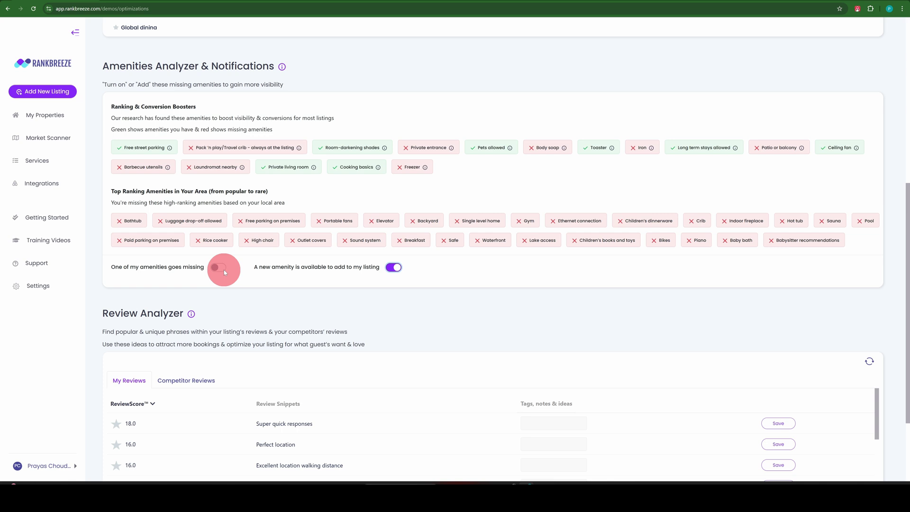
{"action": "scroll", "coordinate": [237, 280], "scroll_direction": "down", "scroll_amount": 2}
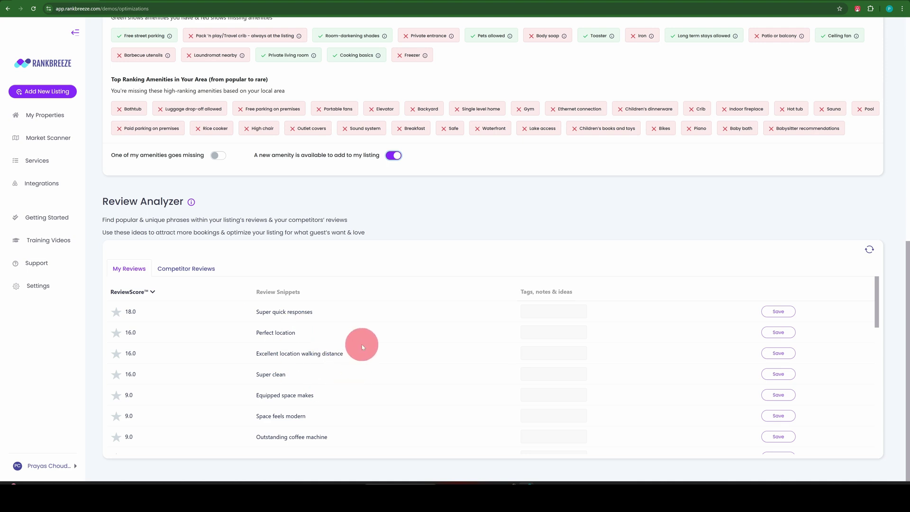
Step: Show competitors' review snippets in the Review Analyzer
{"action": "left_click", "coordinate": [194, 271]}
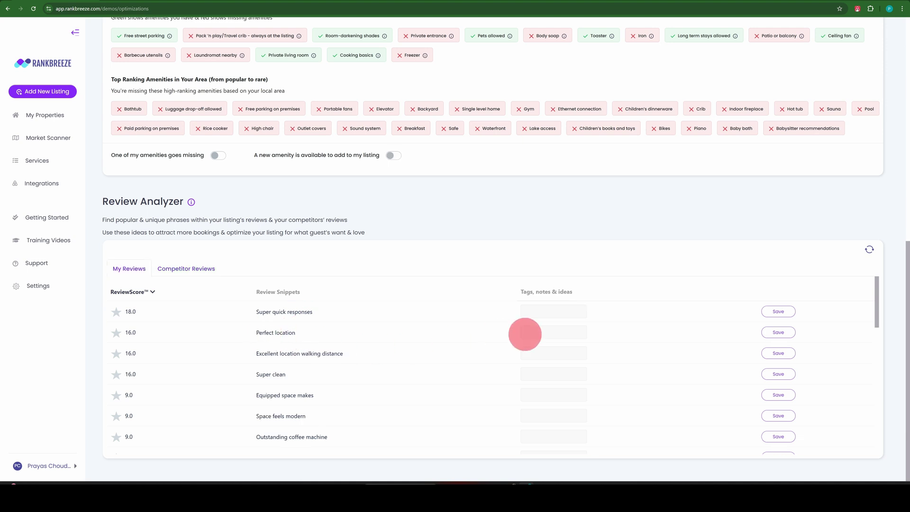
Step: Return to the top and show the demo's Rankings Hub property search metrics
{"action": "left_click_drag", "start_coordinate": [908, 288], "coordinate": [903, 51]}
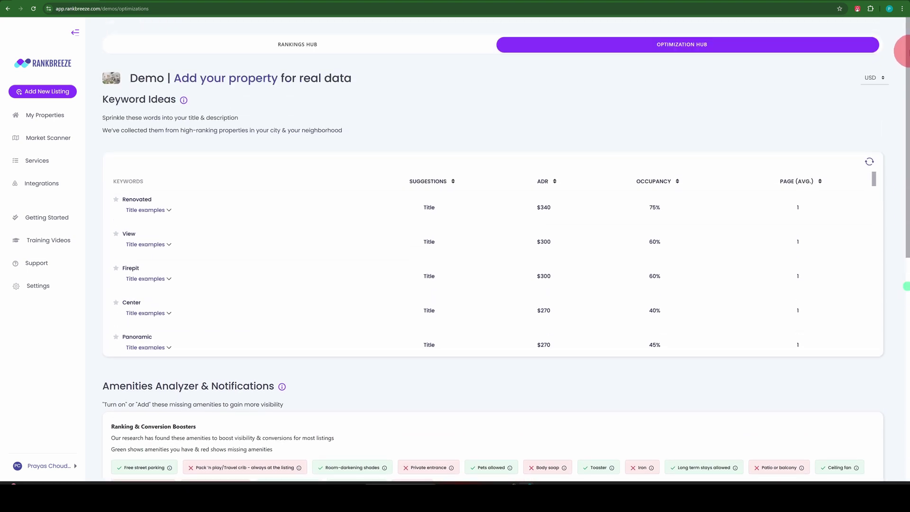
{"action": "left_click", "coordinate": [291, 43]}
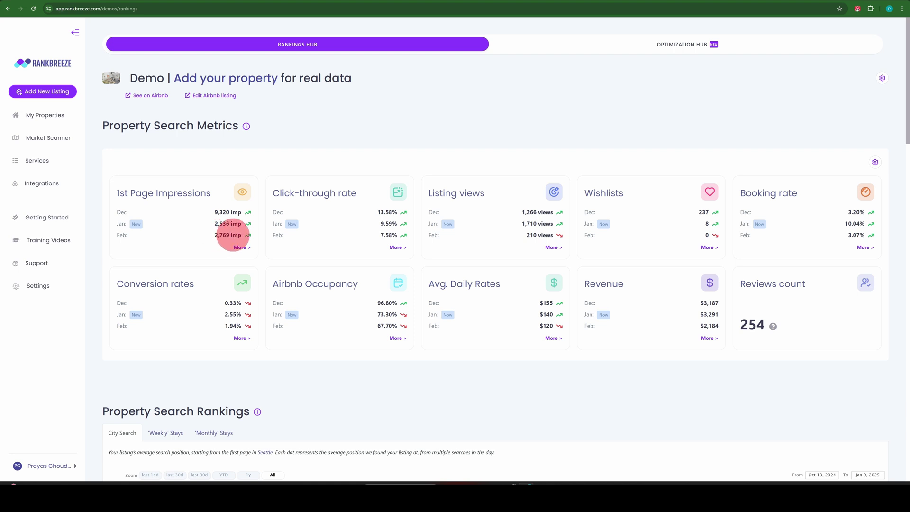
{"action": "left_click", "coordinate": [241, 248]}
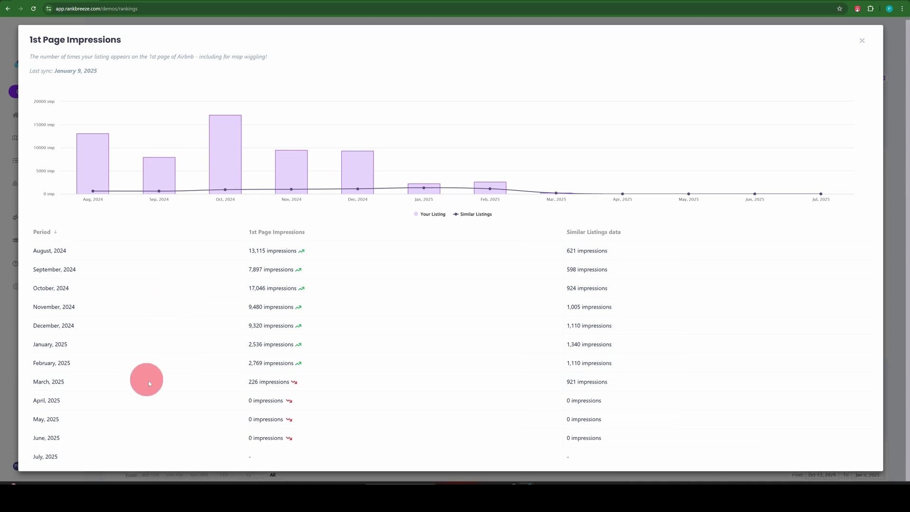
{"action": "left_click", "coordinate": [862, 40]}
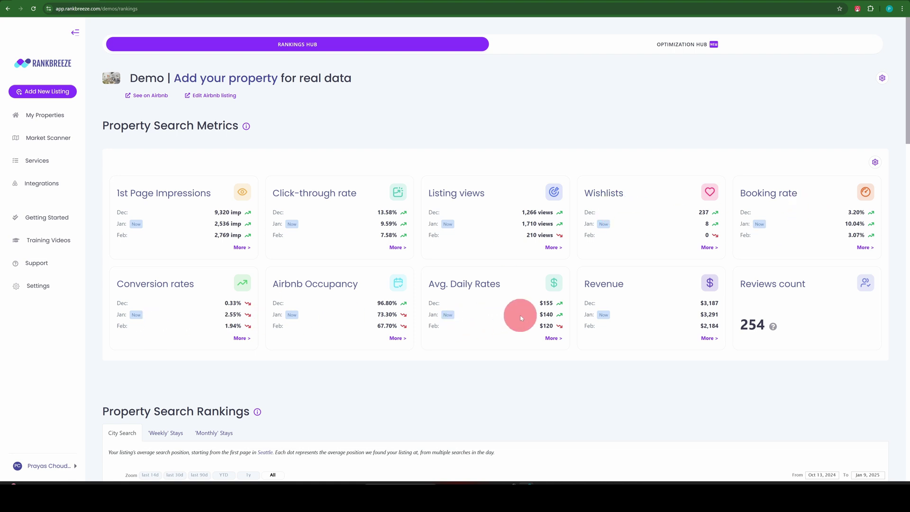
{"action": "scroll", "coordinate": [496, 317], "scroll_direction": "down", "scroll_amount": 5}
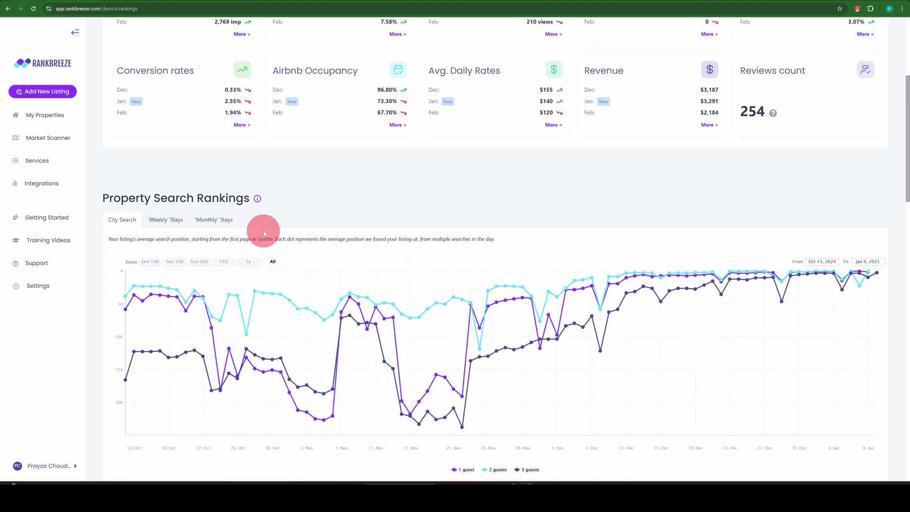
{"action": "scroll", "coordinate": [664, 288], "scroll_direction": "down", "scroll_amount": 1}
{"action": "scroll", "coordinate": [664, 288], "scroll_direction": "down", "scroll_amount": 1}
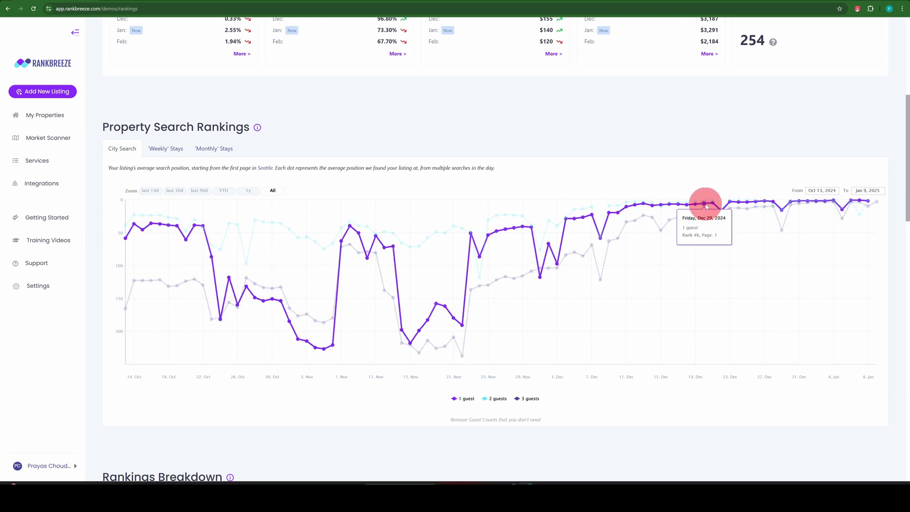
{"action": "left_click", "coordinate": [462, 399]}
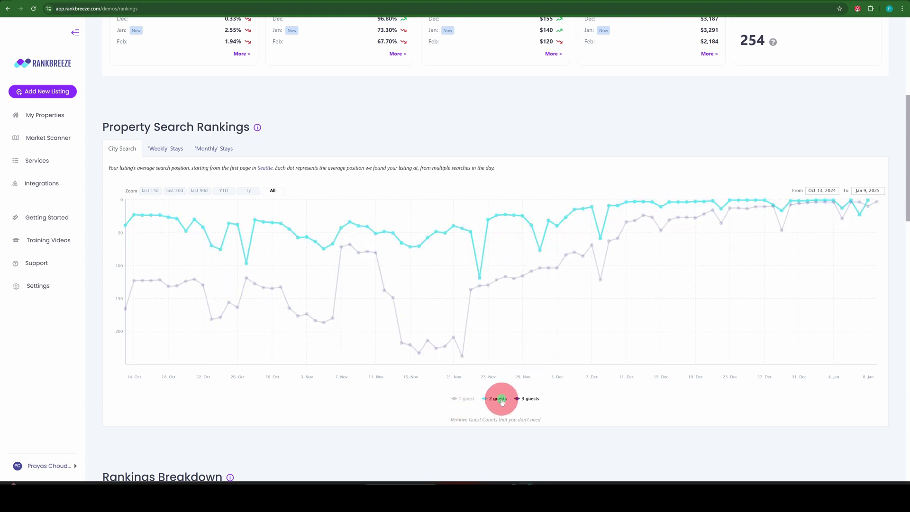
{"action": "left_click", "coordinate": [497, 401]}
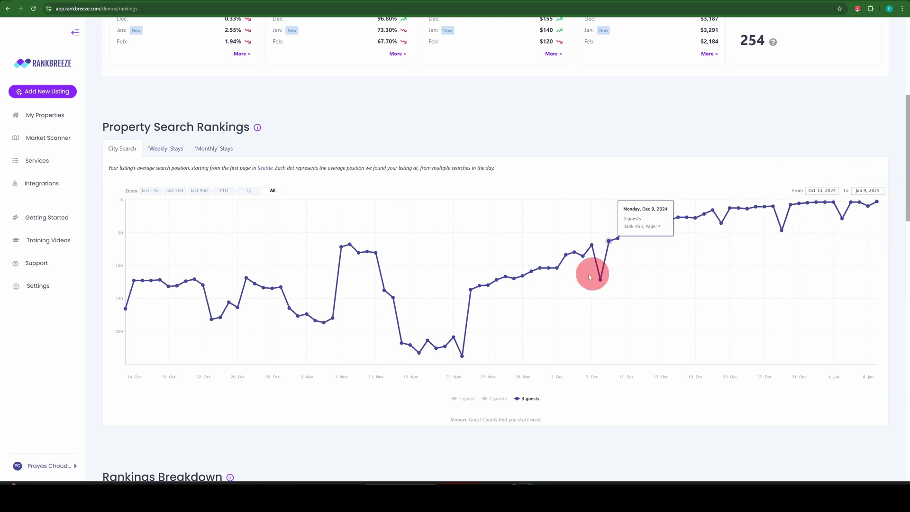
{"action": "left_click", "coordinate": [157, 149]}
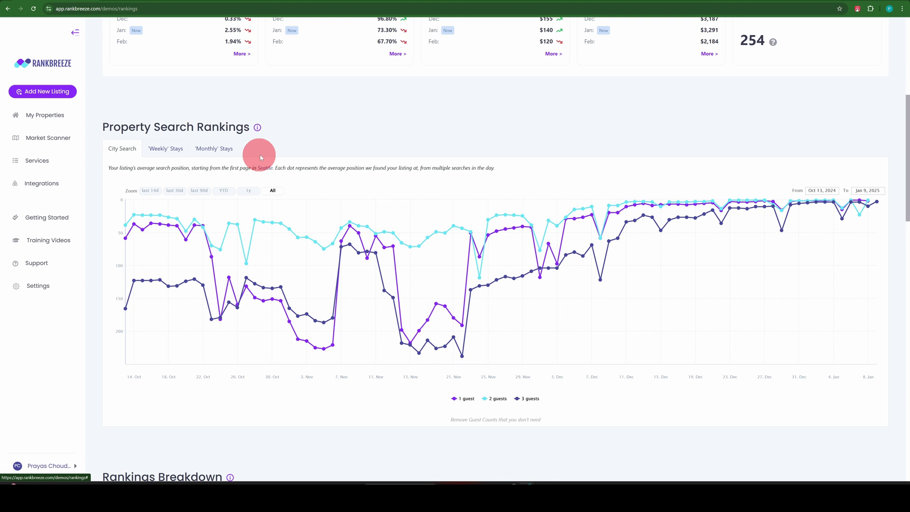
Step: Switch the rankings chart to weekly stays, then try monthly stays
{"action": "left_click", "coordinate": [166, 149]}
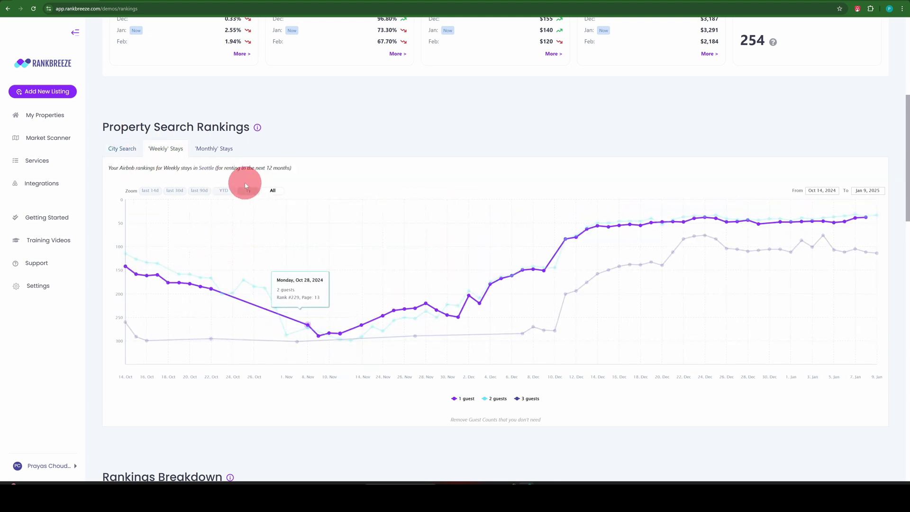
{"action": "left_click", "coordinate": [215, 153]}
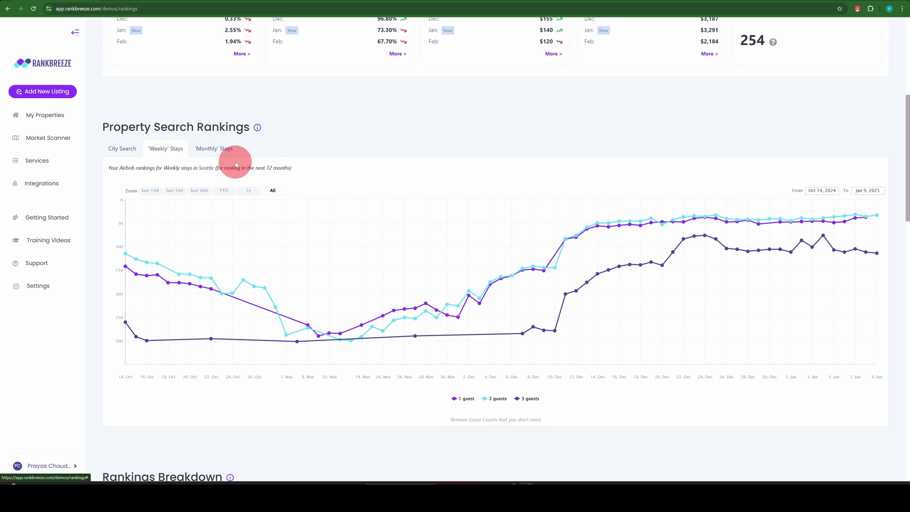
{"action": "scroll", "coordinate": [225, 154], "scroll_direction": "down", "scroll_amount": 2}
Step: Scroll down to the Rankings Breakdown table by date range
{"action": "scroll", "coordinate": [214, 150], "scroll_direction": "down", "scroll_amount": 1}
{"action": "scroll", "coordinate": [275, 210], "scroll_direction": "down", "scroll_amount": 2}
{"action": "scroll", "coordinate": [284, 218], "scroll_direction": "down", "scroll_amount": 2}
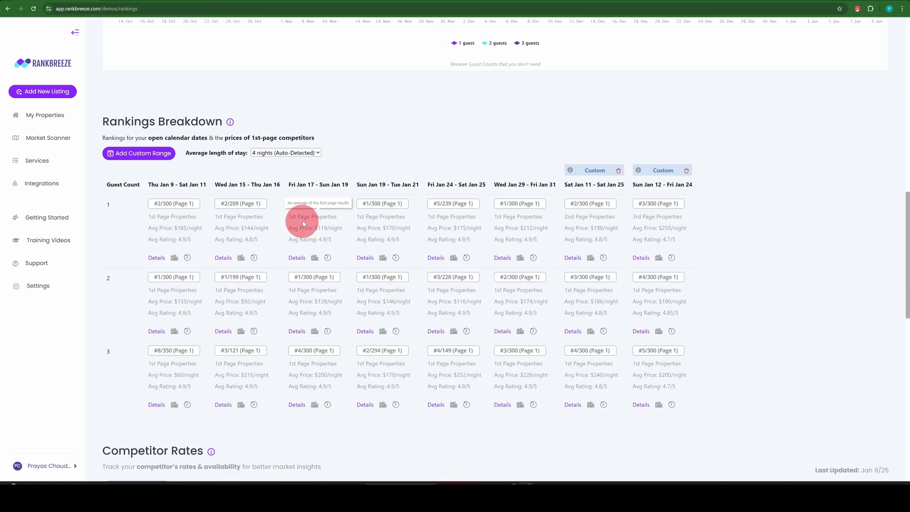
{"action": "scroll", "coordinate": [332, 200], "scroll_direction": "up", "scroll_amount": 2}
{"action": "scroll", "coordinate": [427, 143], "scroll_direction": "up", "scroll_amount": 1}
{"action": "scroll", "coordinate": [474, 166], "scroll_direction": "up", "scroll_amount": 3}
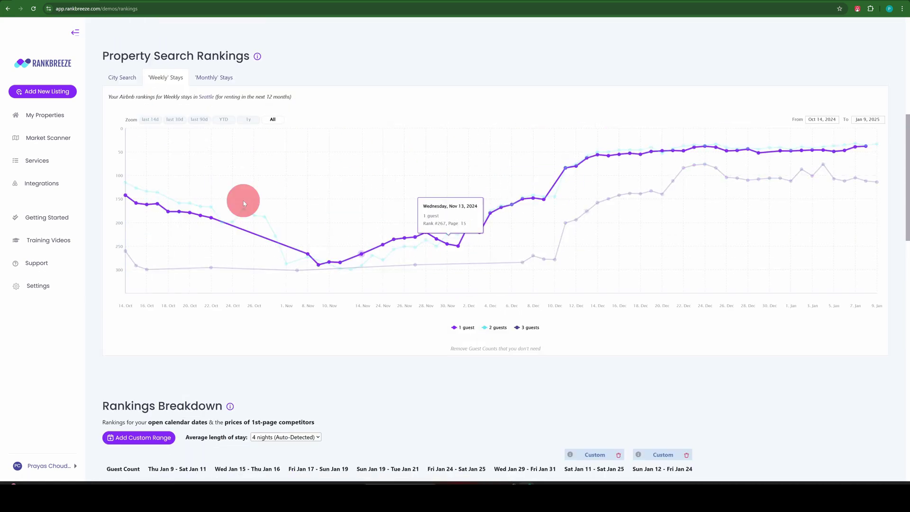
{"action": "scroll", "coordinate": [342, 313], "scroll_direction": "down", "scroll_amount": 3}
{"action": "scroll", "coordinate": [327, 284], "scroll_direction": "down", "scroll_amount": 2}
{"action": "scroll", "coordinate": [313, 262], "scroll_direction": "down", "scroll_amount": 1}
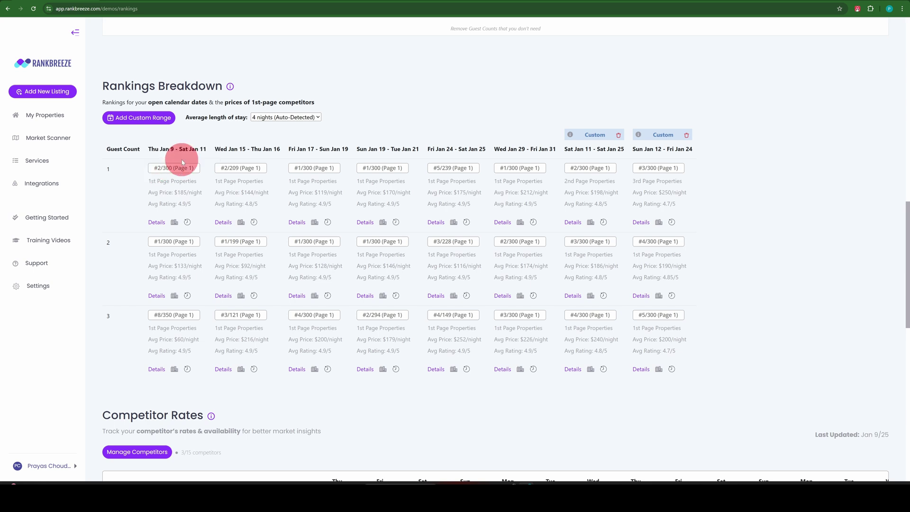
Step: Choose 2 nights as the average length of stay in the rankings breakdown
{"action": "left_click", "coordinate": [276, 118]}
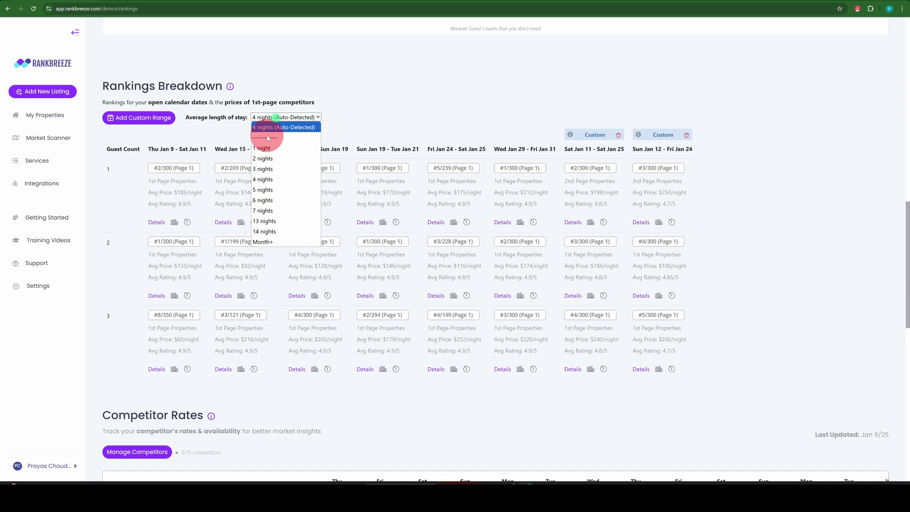
{"action": "left_click", "coordinate": [269, 160]}
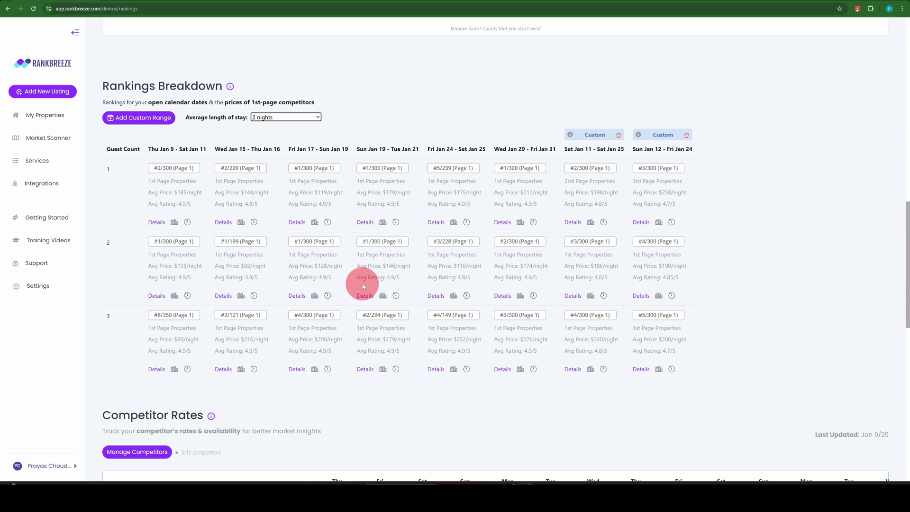
{"action": "scroll", "coordinate": [363, 286], "scroll_direction": "down", "scroll_amount": 5}
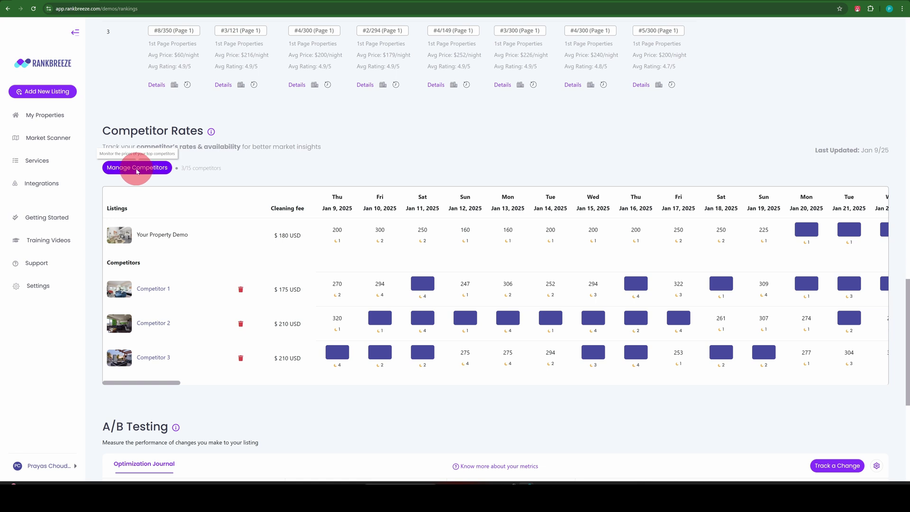
Step: Scroll past Competitor Rates to the A/B Testing journal's three completed tests
{"action": "scroll", "coordinate": [189, 194], "scroll_direction": "down", "scroll_amount": 5}
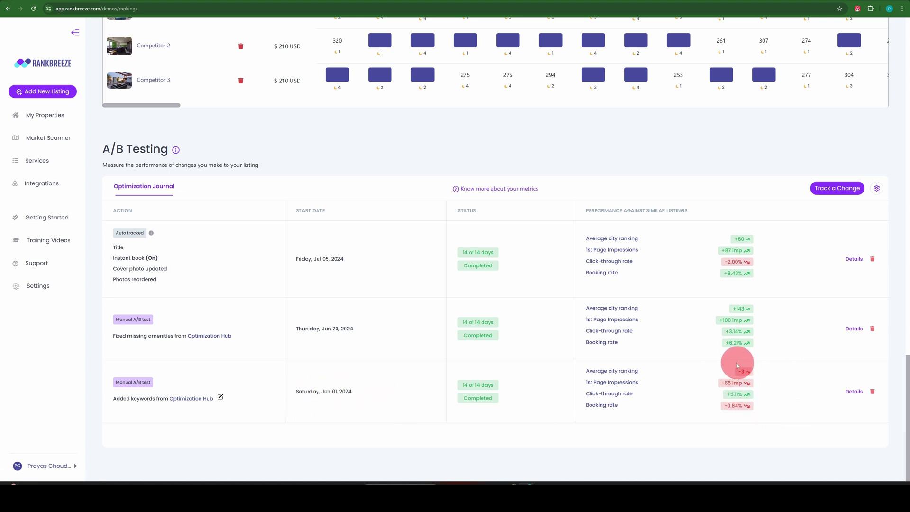
{"action": "mouse_move", "coordinate": [172, 335]}
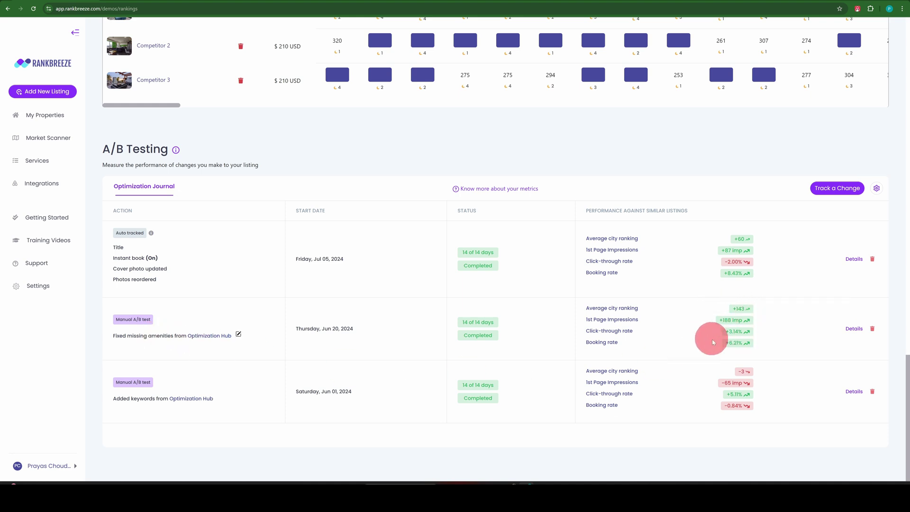
{"action": "mouse_move", "coordinate": [741, 309]}
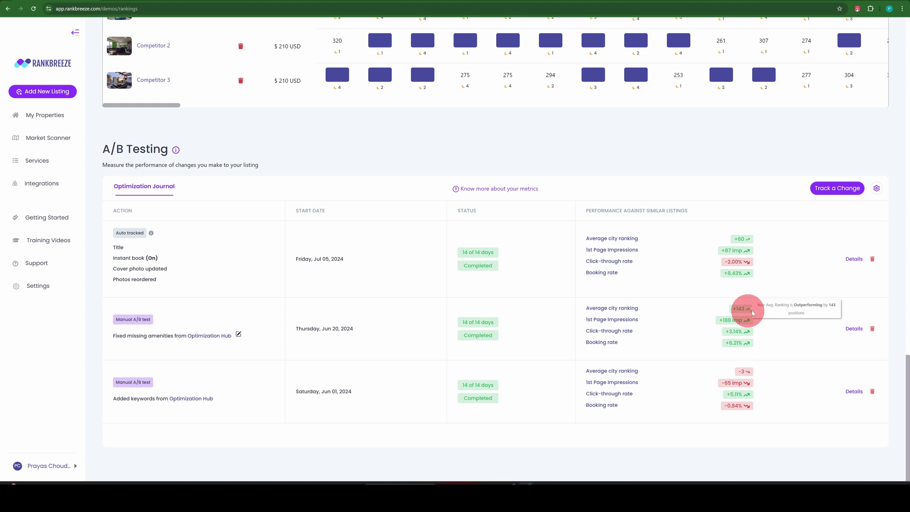
Step: Start tracking a new listing change with a 4-week tracking duration
{"action": "left_click", "coordinate": [833, 189]}
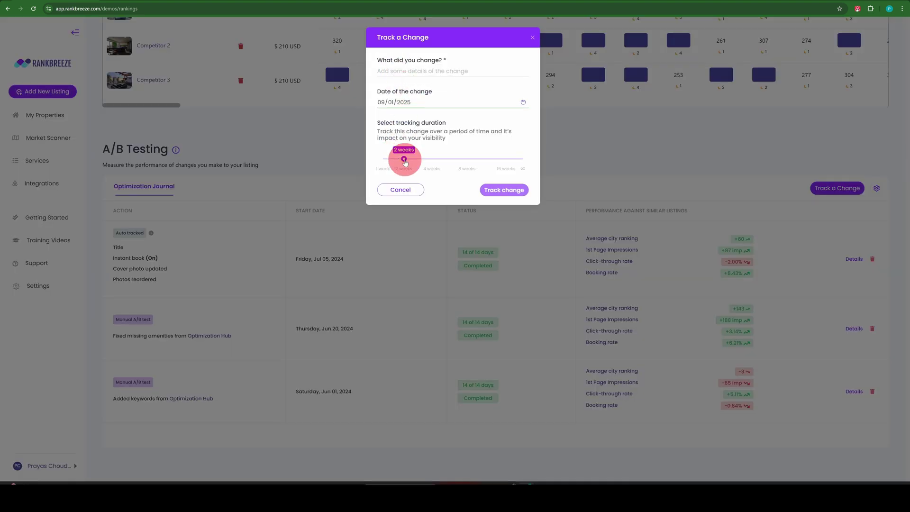
{"action": "left_click_drag", "start_coordinate": [405, 159], "coordinate": [435, 159]}
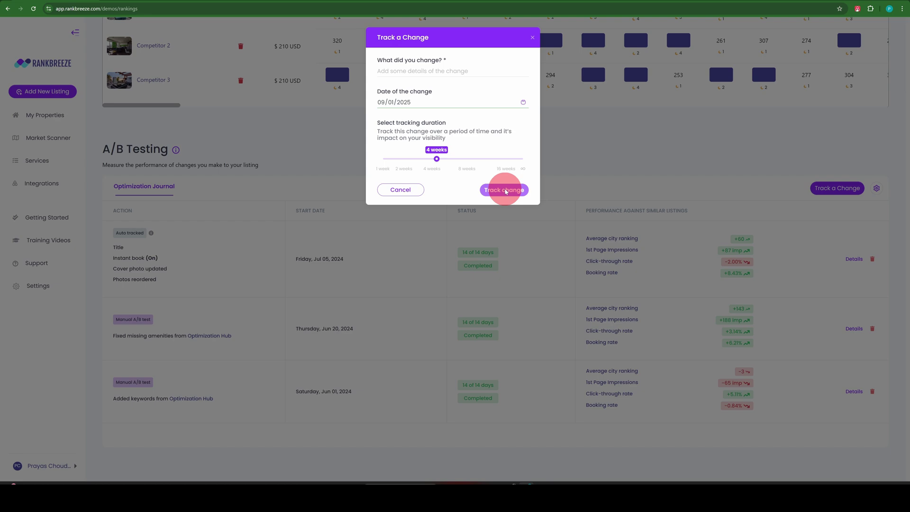
Step: Submit the change for tracking, then open the Demo listing's Pricing Engine calendar from My Properties
{"action": "left_click", "coordinate": [506, 191]}
{"action": "scroll", "coordinate": [311, 223], "scroll_direction": "up", "scroll_amount": 5}
{"action": "scroll", "coordinate": [311, 227], "scroll_direction": "up", "scroll_amount": 4}
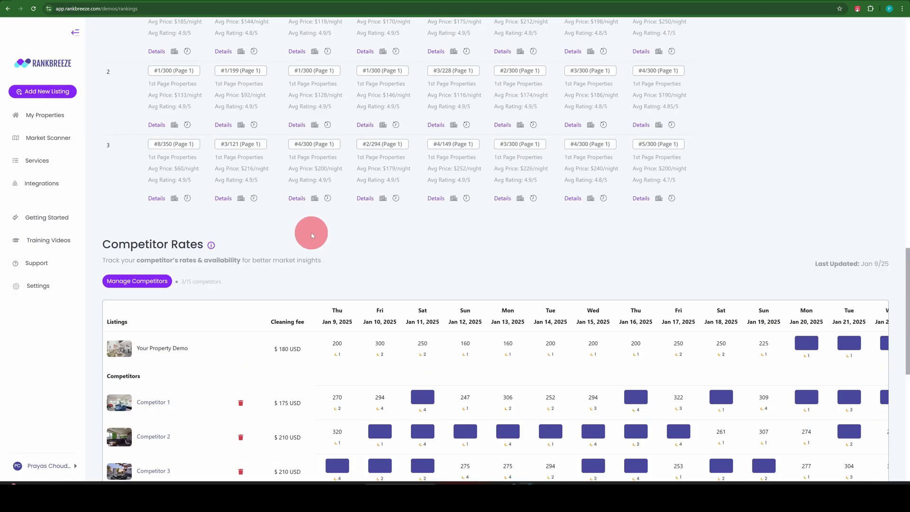
{"action": "scroll", "coordinate": [303, 232], "scroll_direction": "up", "scroll_amount": 5}
{"action": "scroll", "coordinate": [299, 234], "scroll_direction": "up", "scroll_amount": 1}
{"action": "left_click", "coordinate": [48, 117]}
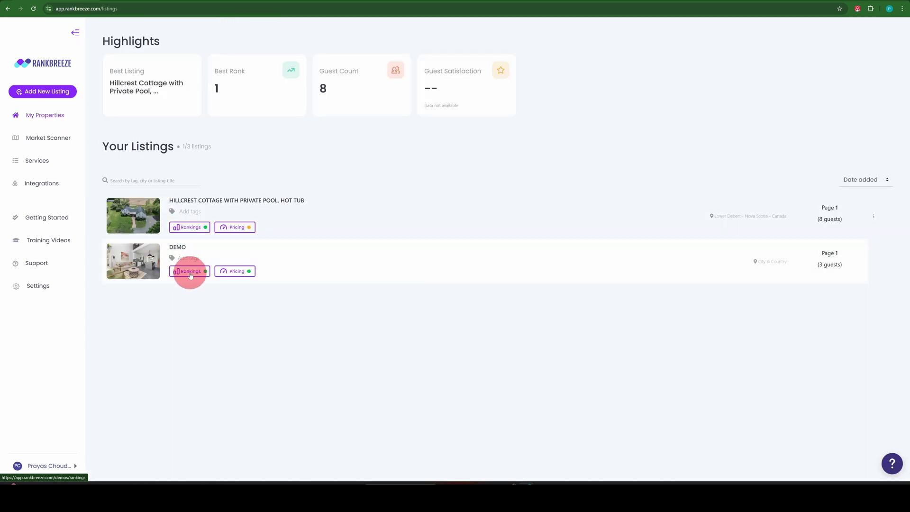
{"action": "left_click", "coordinate": [229, 272]}
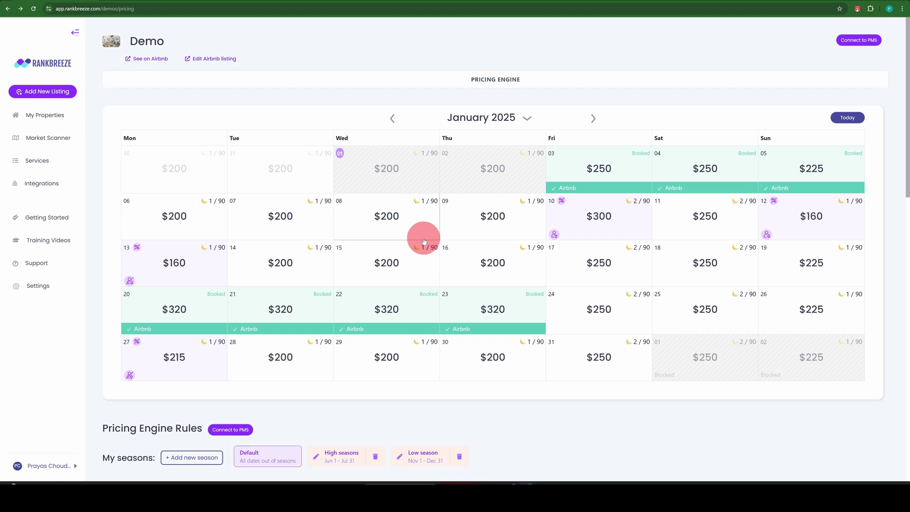
Step: Review the Default season rules ($150 minimum, 90-night maximum), then return to the January 2025 calendar
{"action": "scroll", "coordinate": [424, 258], "scroll_direction": "down", "scroll_amount": 4}
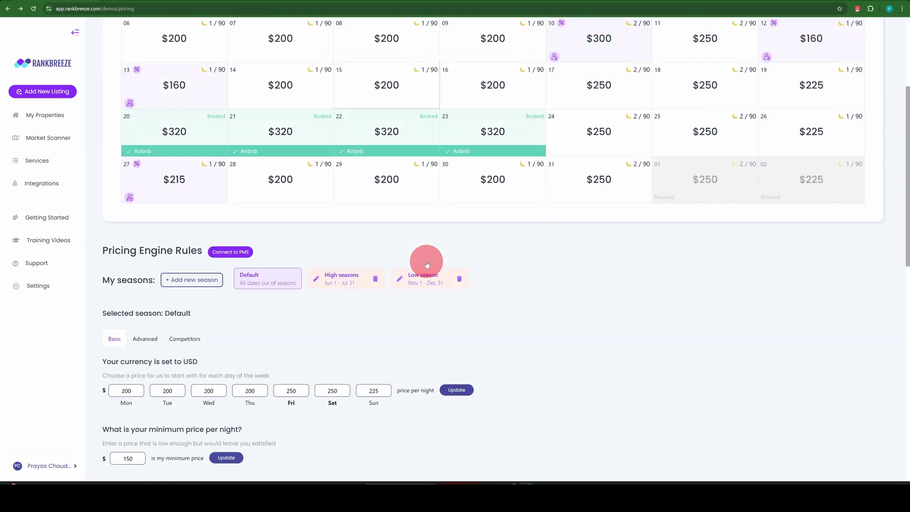
{"action": "scroll", "coordinate": [427, 264], "scroll_direction": "down", "scroll_amount": 2}
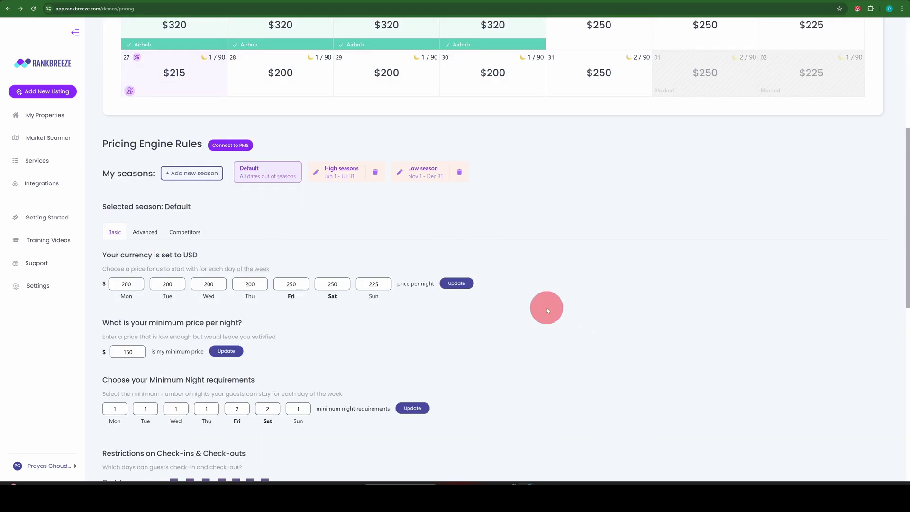
{"action": "scroll", "coordinate": [546, 308], "scroll_direction": "down", "scroll_amount": 2}
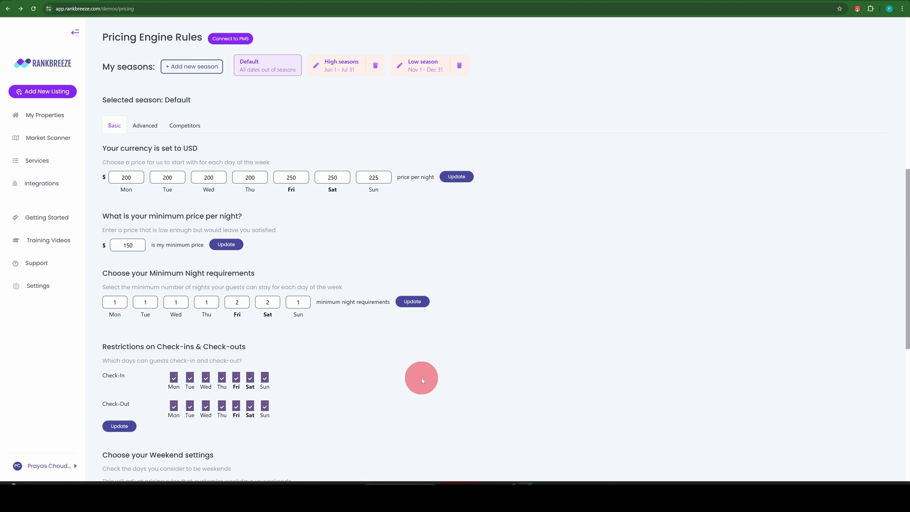
{"action": "scroll", "coordinate": [420, 380], "scroll_direction": "down", "scroll_amount": 2}
{"action": "scroll", "coordinate": [322, 298], "scroll_direction": "down", "scroll_amount": 2}
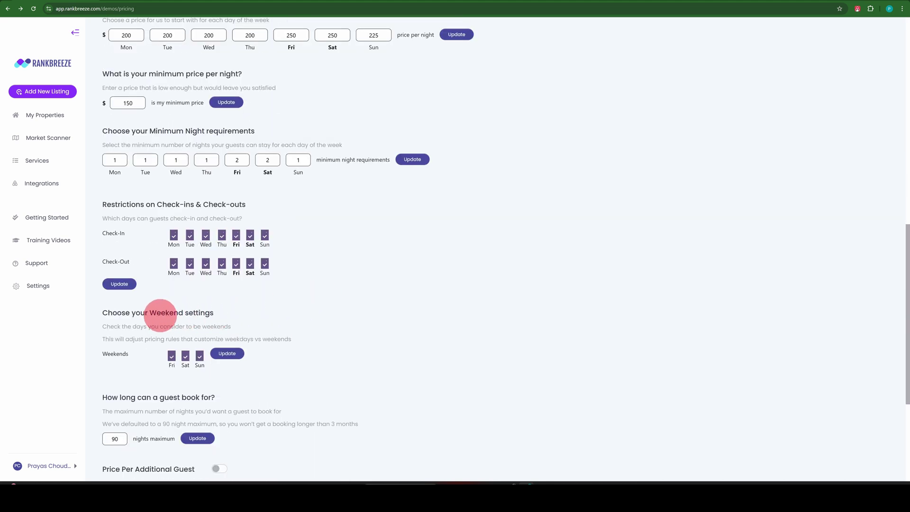
{"action": "scroll", "coordinate": [290, 382], "scroll_direction": "down", "scroll_amount": 2}
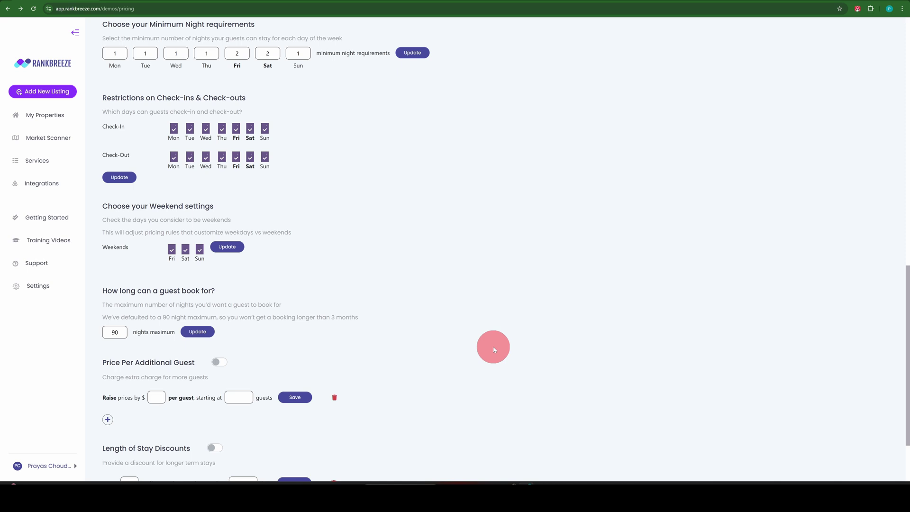
{"action": "scroll", "coordinate": [493, 349], "scroll_direction": "up", "scroll_amount": 2}
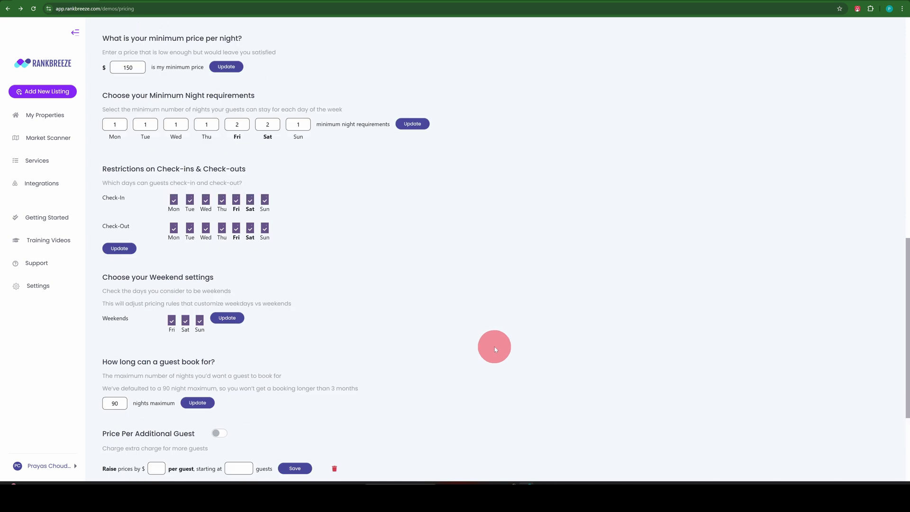
{"action": "scroll", "coordinate": [496, 347], "scroll_direction": "up", "scroll_amount": 3}
{"action": "scroll", "coordinate": [497, 349], "scroll_direction": "up", "scroll_amount": 4}
{"action": "scroll", "coordinate": [496, 350], "scroll_direction": "up", "scroll_amount": 3}
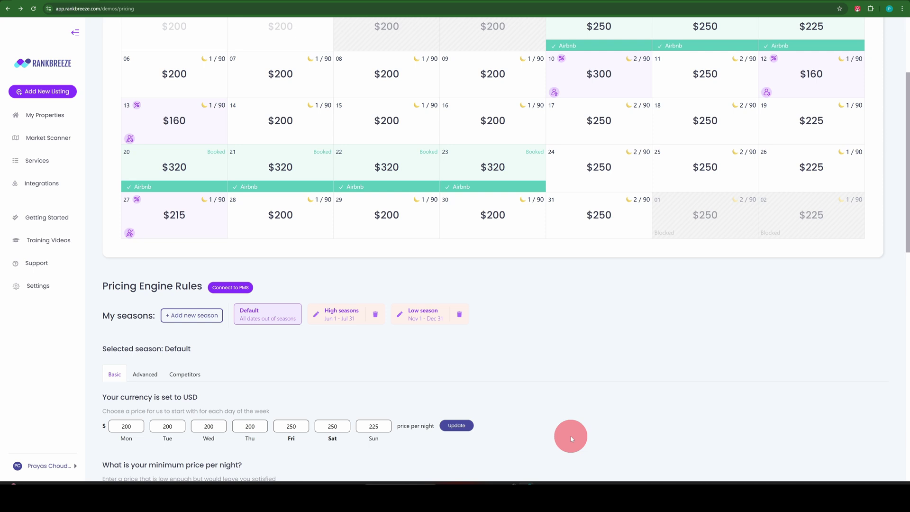
{"action": "scroll", "coordinate": [573, 429], "scroll_direction": "up", "scroll_amount": 3}
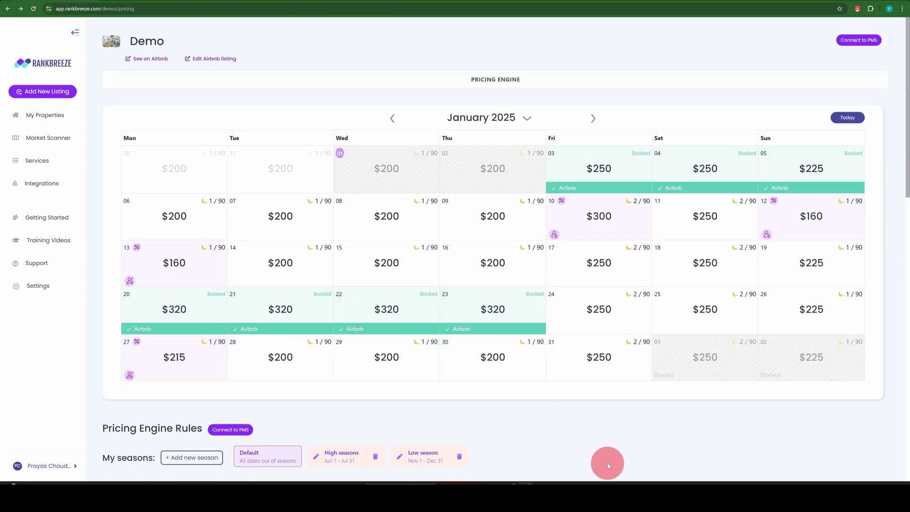
Step: Open the Market Scanner and follow its AirReview browser extension link
{"action": "left_click", "coordinate": [44, 141]}
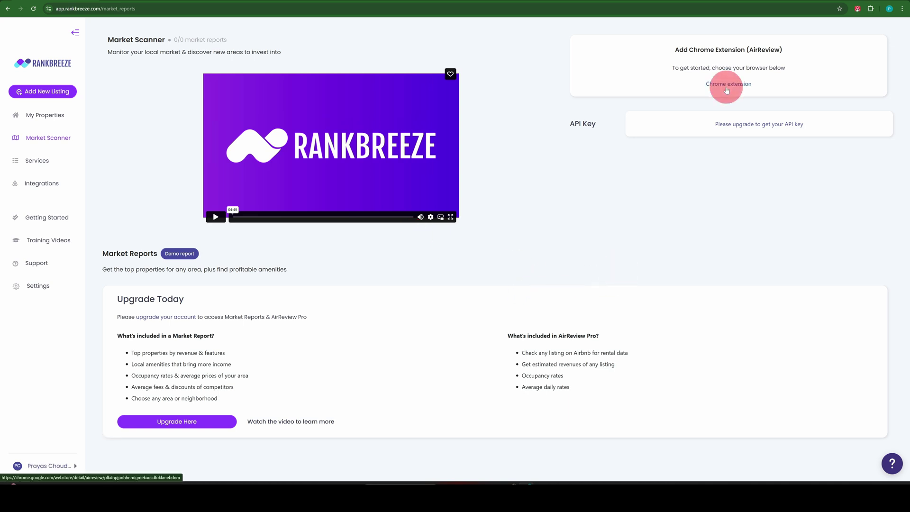
{"action": "left_click", "coordinate": [857, 9]}
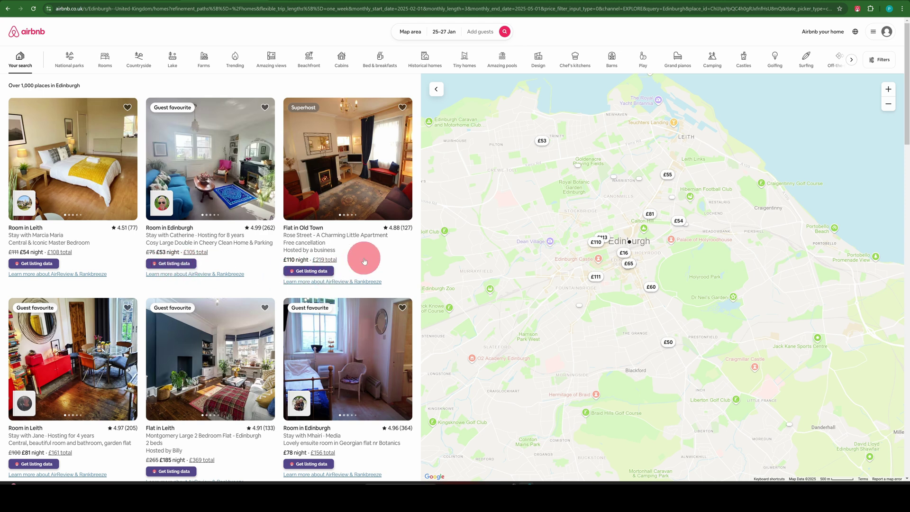
Step: Fetch AirReview rental data for the Flat in Old Town: $1,459 monthly revenue, 41% occupancy
{"action": "left_click", "coordinate": [313, 271]}
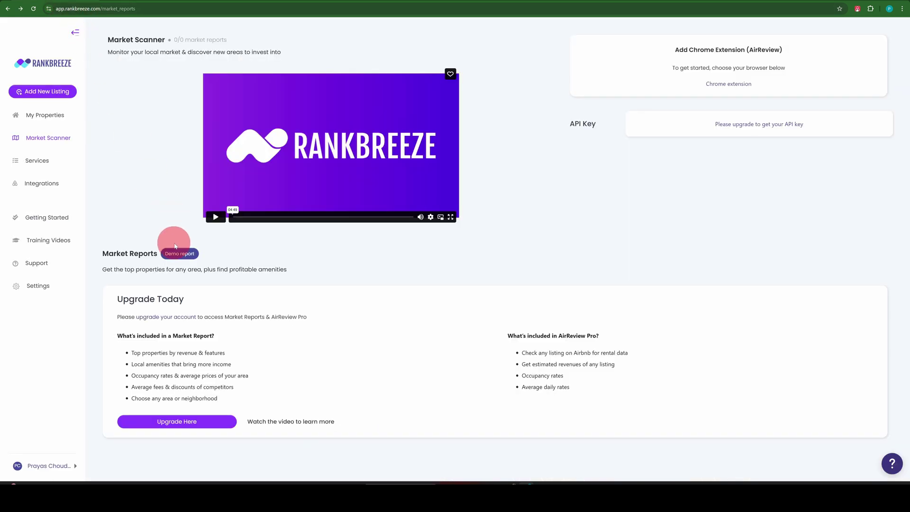
Step: Open the demo market report and browse its top tables
{"action": "left_click", "coordinate": [184, 254]}
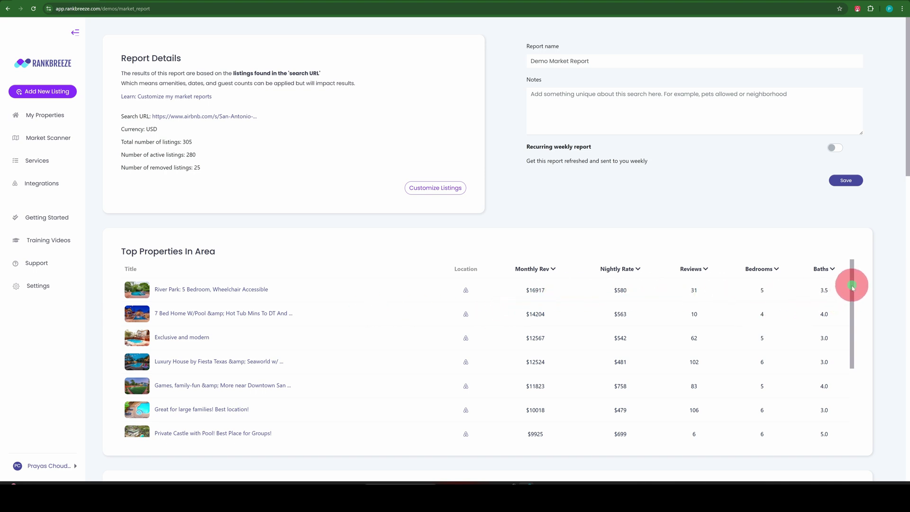
{"action": "left_click_drag", "start_coordinate": [850, 290], "coordinate": [859, 356]}
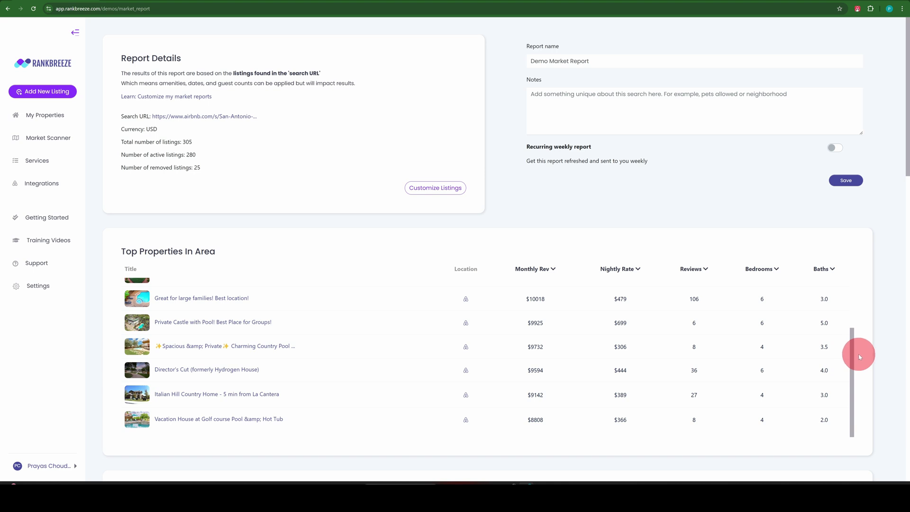
{"action": "scroll", "coordinate": [859, 355], "scroll_direction": "down", "scroll_amount": 2}
{"action": "scroll", "coordinate": [870, 337], "scroll_direction": "up", "scroll_amount": 2}
{"action": "scroll", "coordinate": [870, 337], "scroll_direction": "down", "scroll_amount": 3}
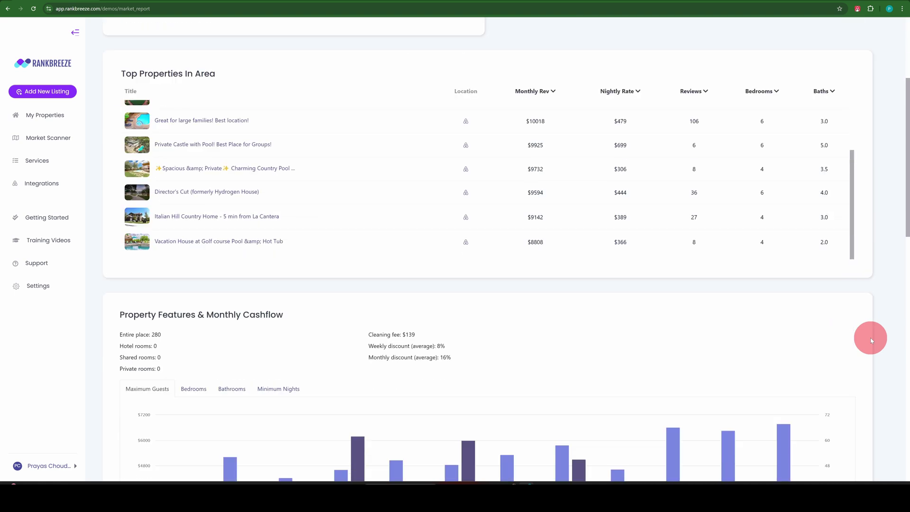
{"action": "scroll", "coordinate": [870, 338], "scroll_direction": "down", "scroll_amount": 2}
Step: Scroll through the occupancy and amenity-revenue charts, then go to the Services page
{"action": "scroll", "coordinate": [871, 338], "scroll_direction": "down", "scroll_amount": 2}
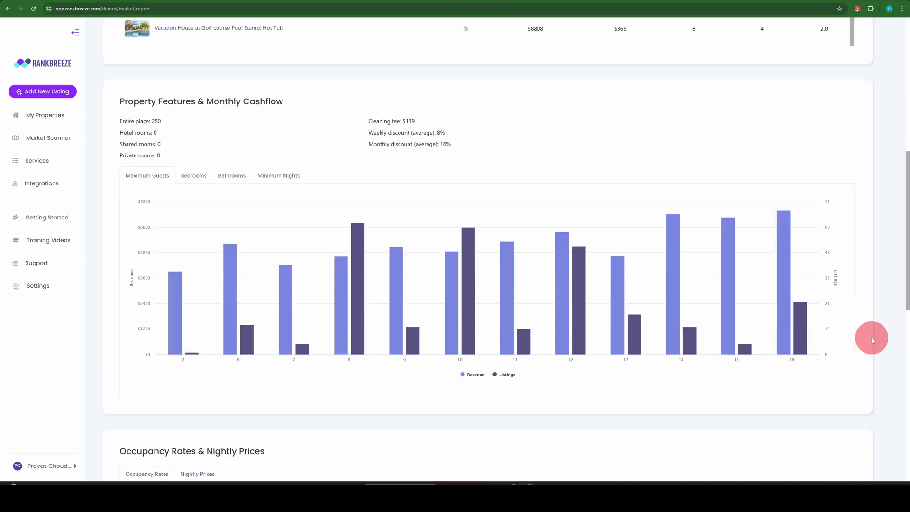
{"action": "scroll", "coordinate": [872, 340], "scroll_direction": "down", "scroll_amount": 2}
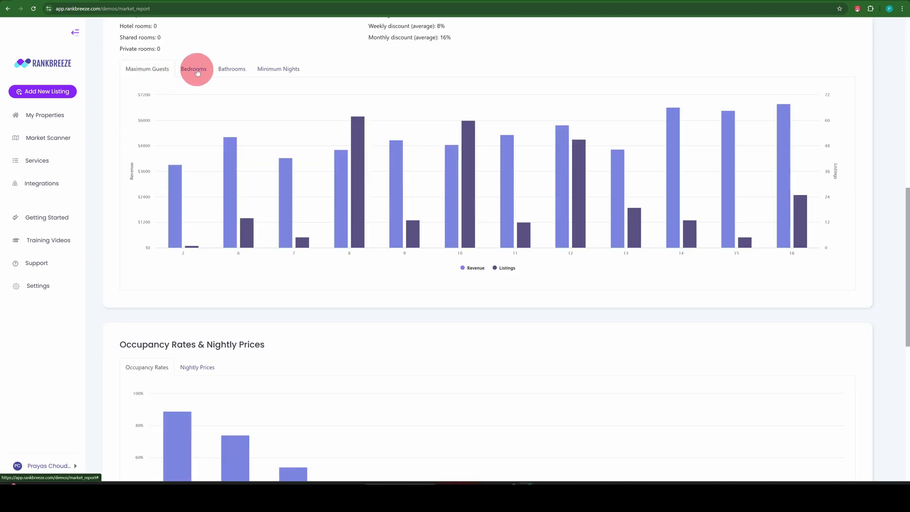
{"action": "scroll", "coordinate": [331, 329], "scroll_direction": "down", "scroll_amount": 2}
{"action": "scroll", "coordinate": [101, 199], "scroll_direction": "down", "scroll_amount": 3}
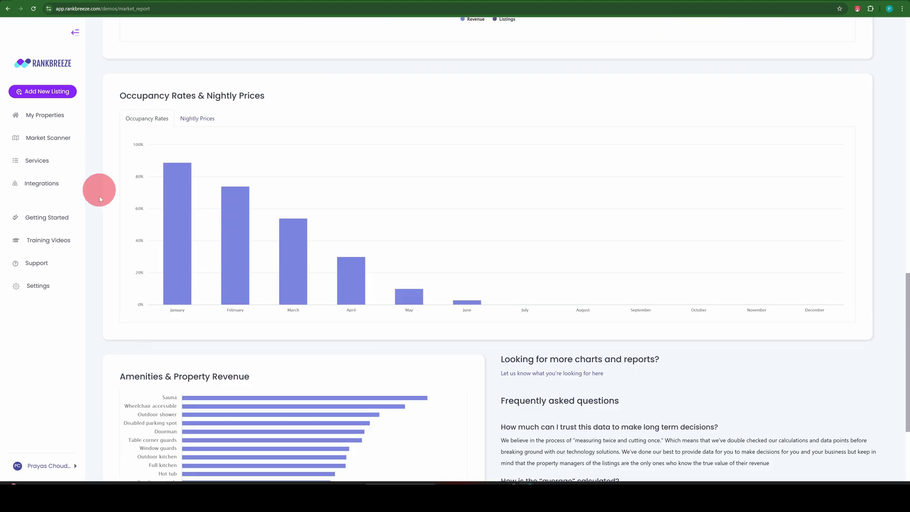
{"action": "mouse_move", "coordinate": [234, 246]}
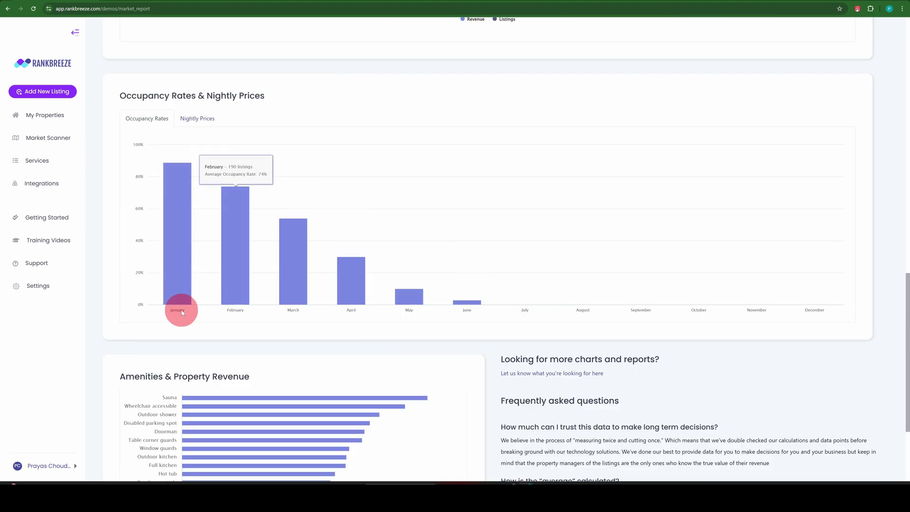
{"action": "scroll", "coordinate": [387, 340], "scroll_direction": "down", "scroll_amount": 3}
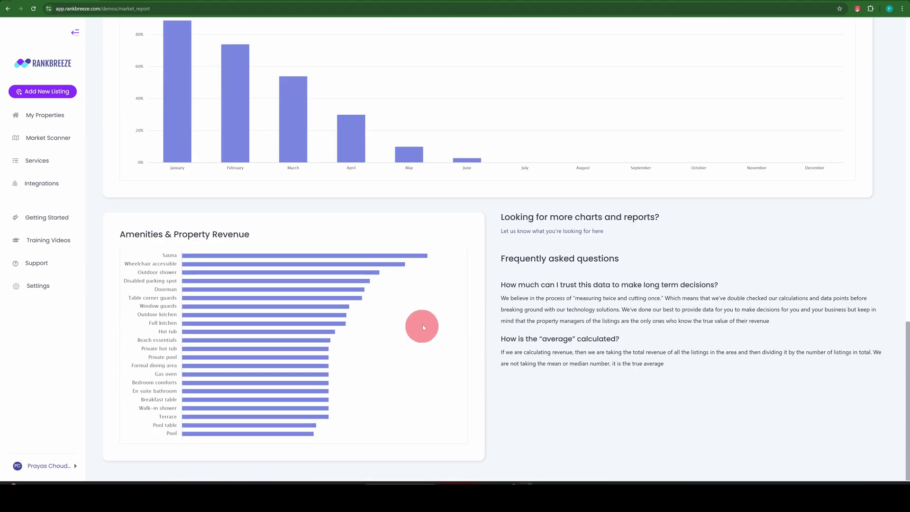
{"action": "mouse_move", "coordinate": [304, 397]}
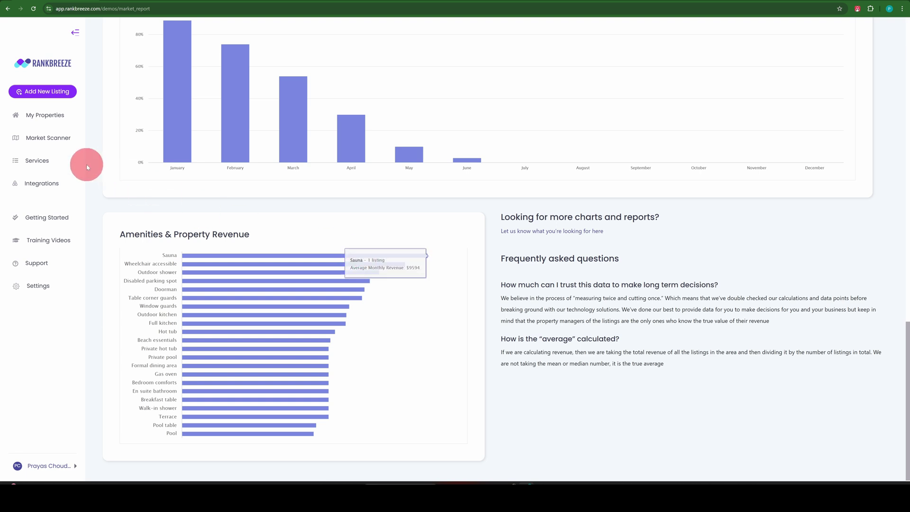
{"action": "left_click", "coordinate": [33, 162]}
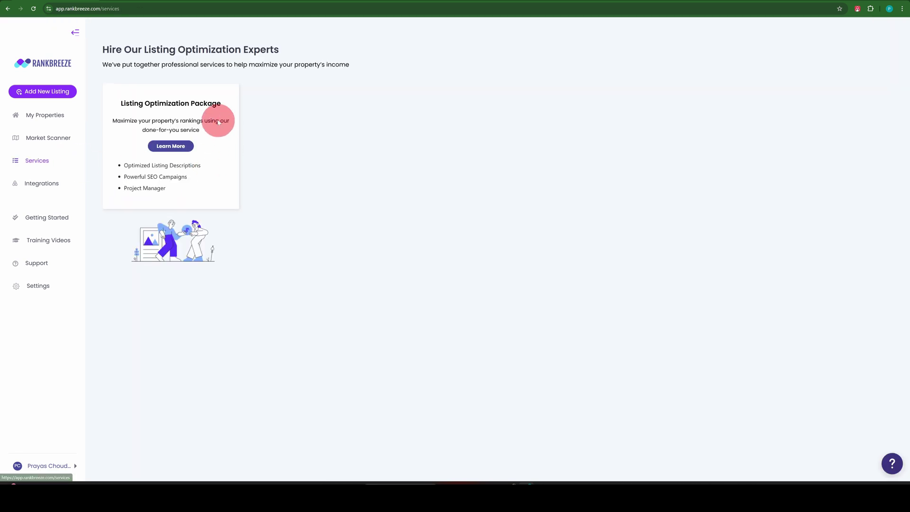
Step: Read about the Listing Optimization Package and jump to its pricing options
{"action": "left_click", "coordinate": [218, 118]}
{"action": "scroll", "coordinate": [294, 246], "scroll_direction": "down", "scroll_amount": 3}
{"action": "scroll", "coordinate": [297, 250], "scroll_direction": "down", "scroll_amount": 3}
{"action": "scroll", "coordinate": [297, 246], "scroll_direction": "down", "scroll_amount": 2}
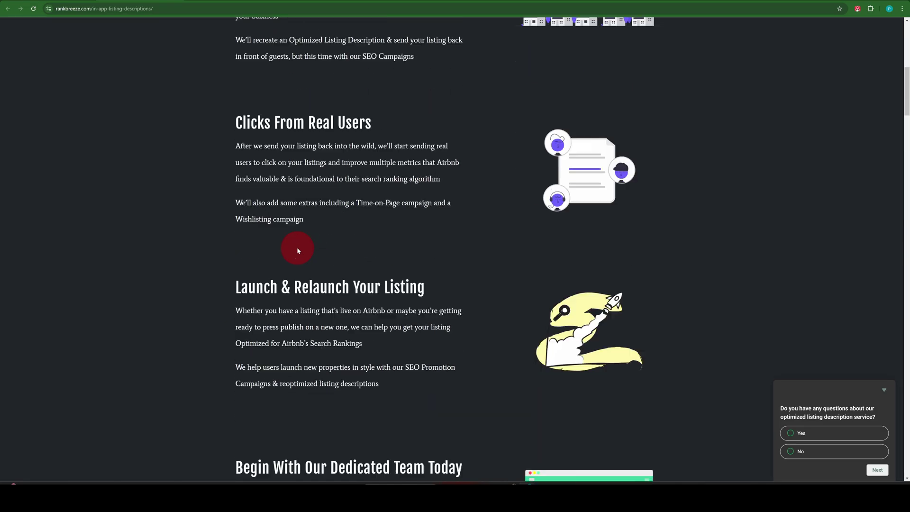
{"action": "scroll", "coordinate": [297, 247], "scroll_direction": "down", "scroll_amount": 3}
{"action": "scroll", "coordinate": [296, 246], "scroll_direction": "down", "scroll_amount": 2}
{"action": "left_click", "coordinate": [294, 315]}
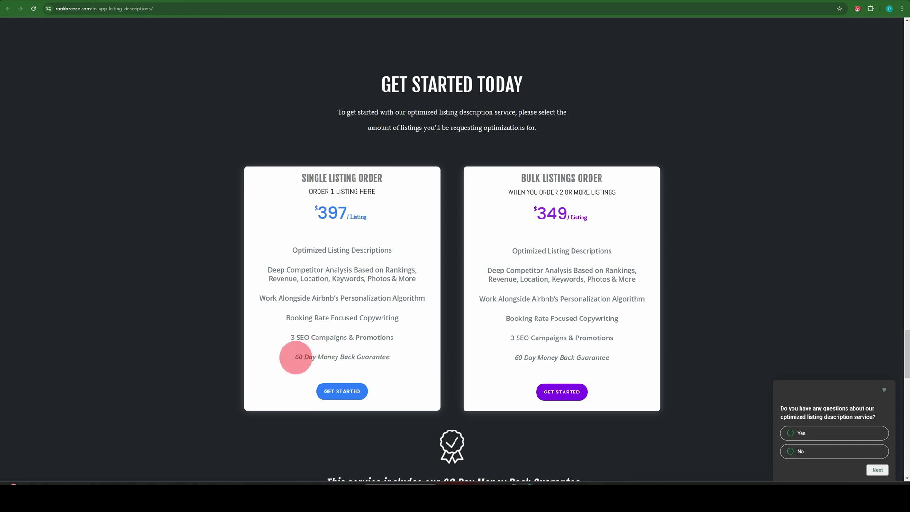
Step: Highlight the 60 Day Money Back Guarantee, then switch to the plans pricing window
{"action": "left_click_drag", "start_coordinate": [298, 357], "coordinate": [393, 361]}
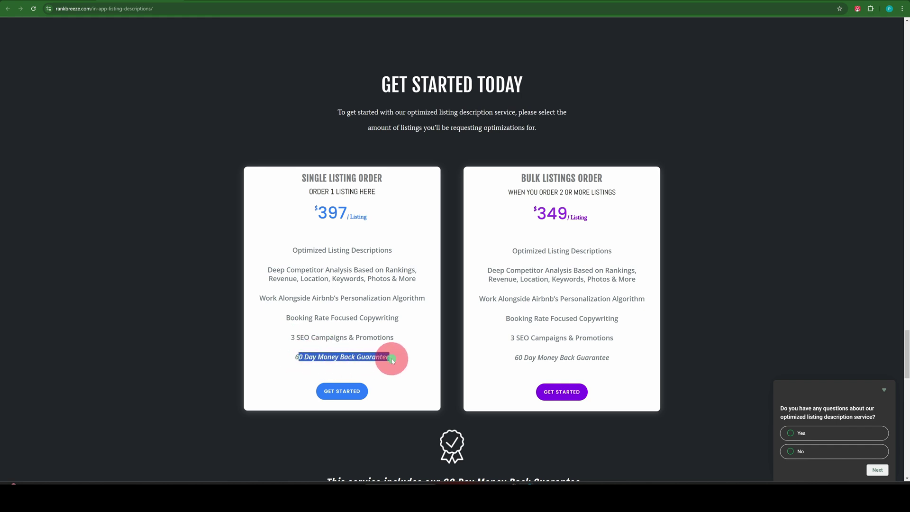
{"action": "left_click", "coordinate": [393, 361]}
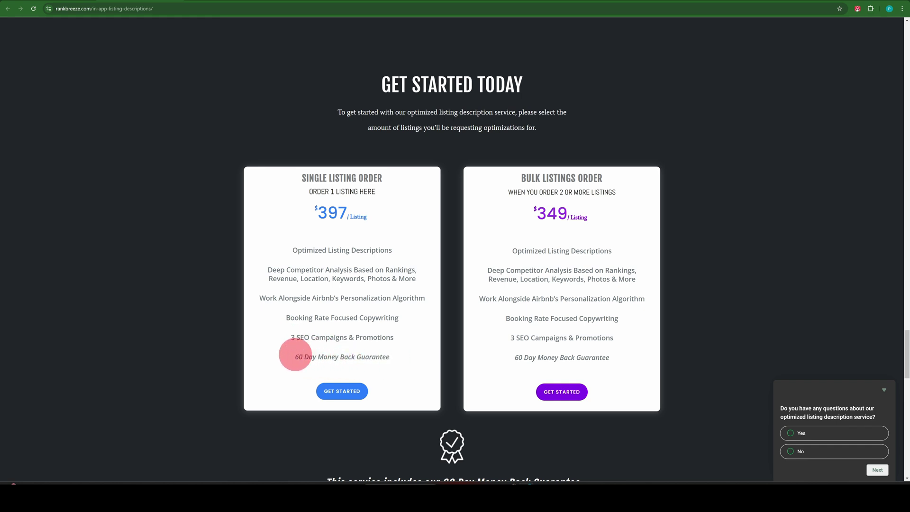
{"action": "scroll", "coordinate": [304, 170], "scroll_direction": "down", "scroll_amount": 6}
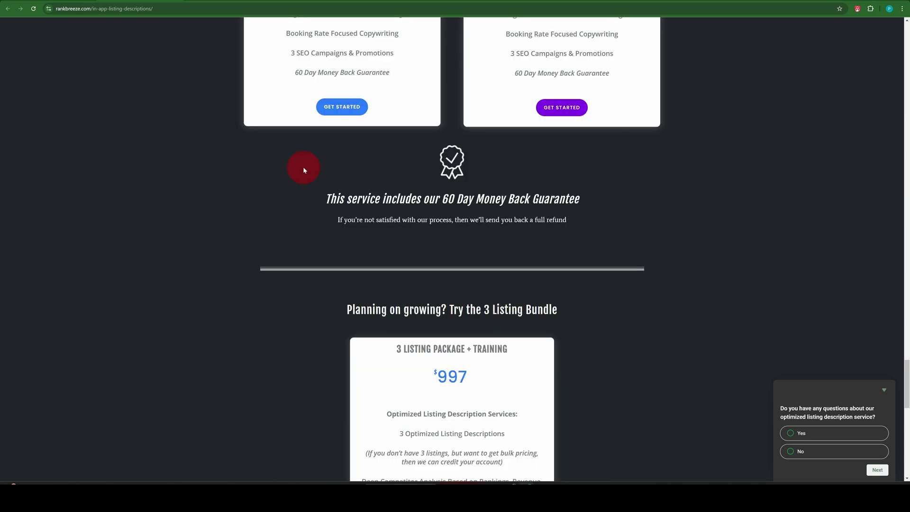
{"action": "key", "text": "ctrl+Left"}
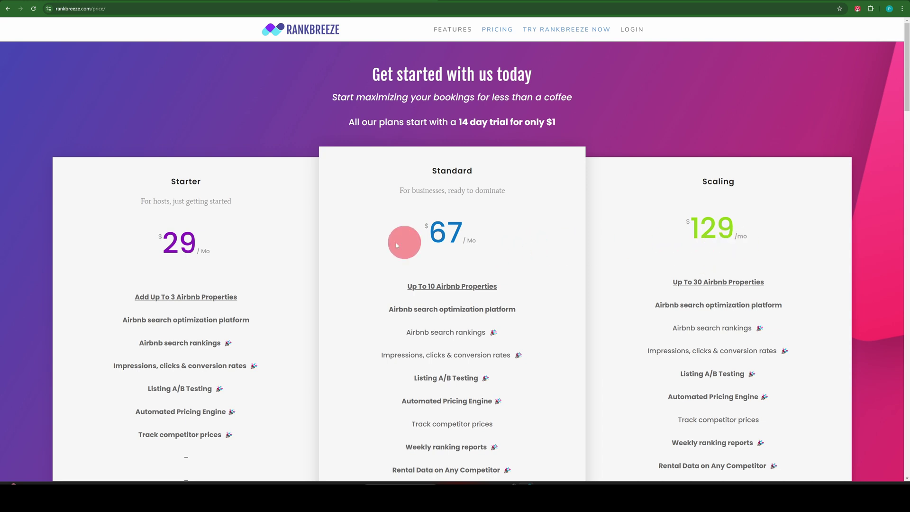
{"action": "scroll", "coordinate": [313, 319], "scroll_direction": "down", "scroll_amount": 3}
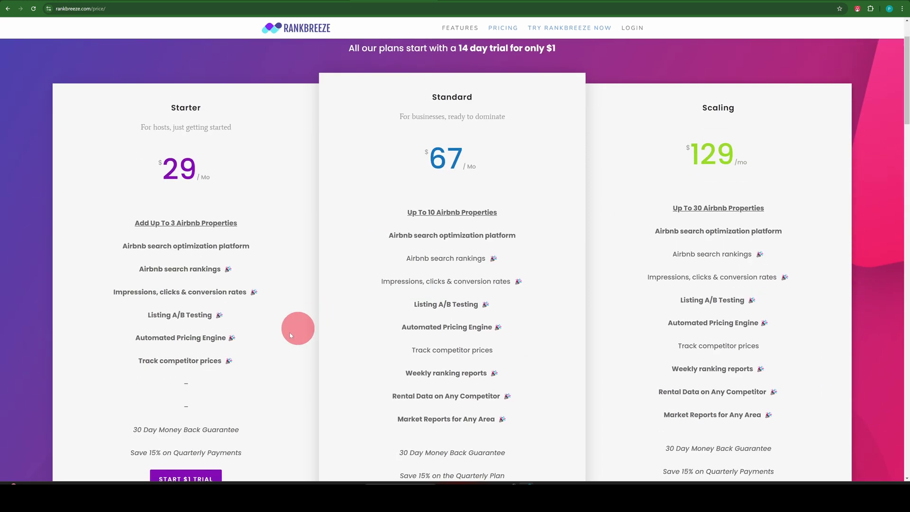
{"action": "mouse_move", "coordinate": [135, 338]}
{"action": "left_mouse_down"}
{"action": "mouse_move", "coordinate": [224, 338]}
{"action": "mouse_move", "coordinate": [209, 338]}
{"action": "left_mouse_up"}
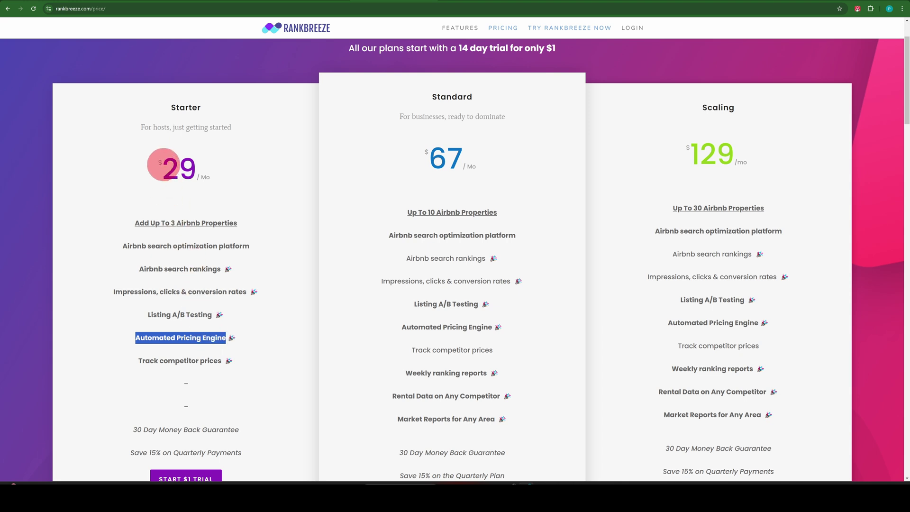
{"action": "left_click", "coordinate": [270, 326]}
{"action": "scroll", "coordinate": [270, 325], "scroll_direction": "down", "scroll_amount": 1}
{"action": "scroll", "coordinate": [284, 325], "scroll_direction": "up", "scroll_amount": 2}
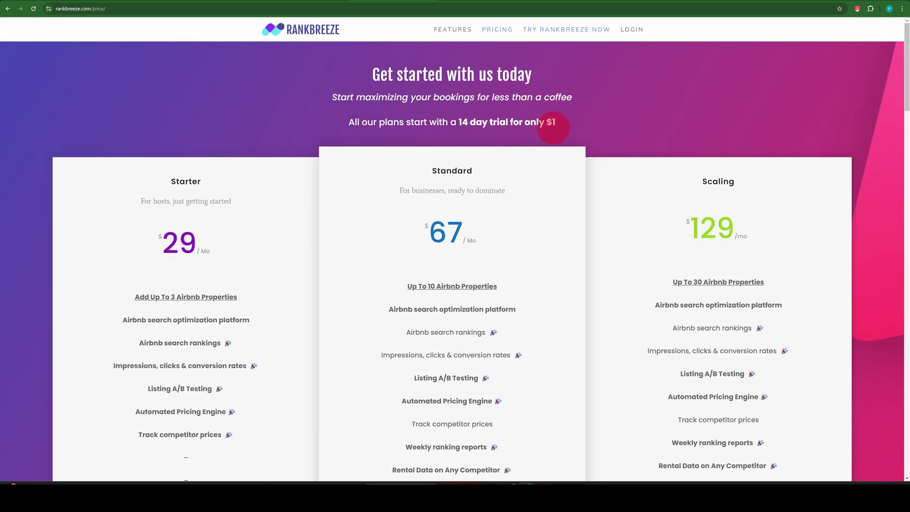
{"action": "left_click_drag", "start_coordinate": [548, 123], "coordinate": [564, 124]}
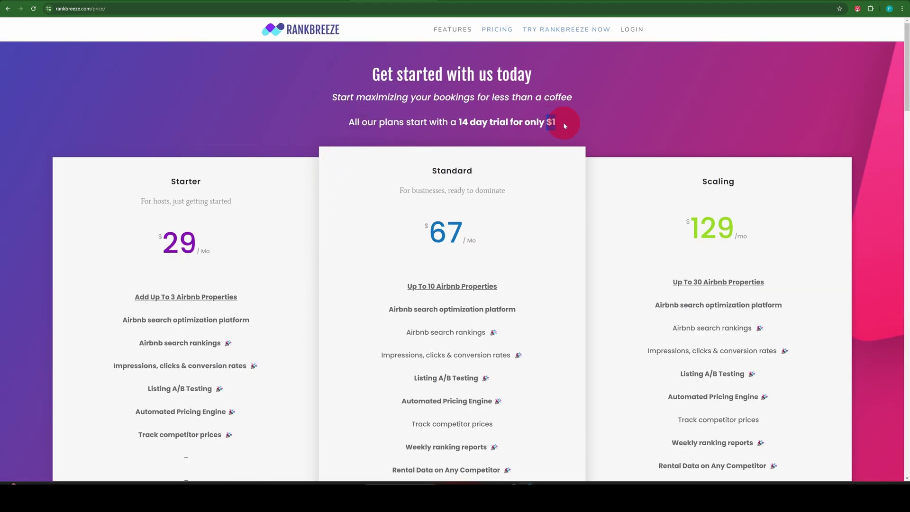